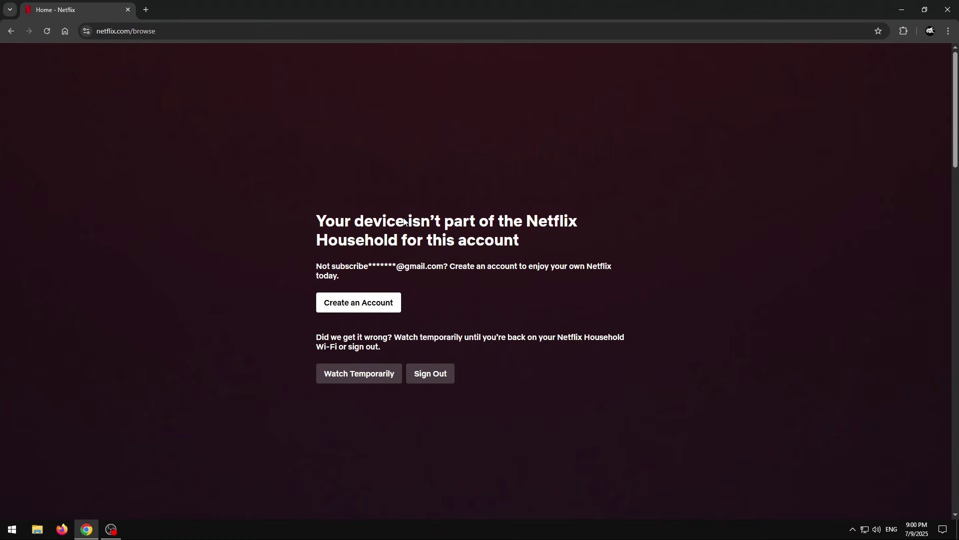
left_click_drag(404, 222, 549, 223)
left_click(567, 227)
left_click_drag(364, 226, 534, 226)
left_click(541, 244)
left_click_drag(334, 221, 554, 220)
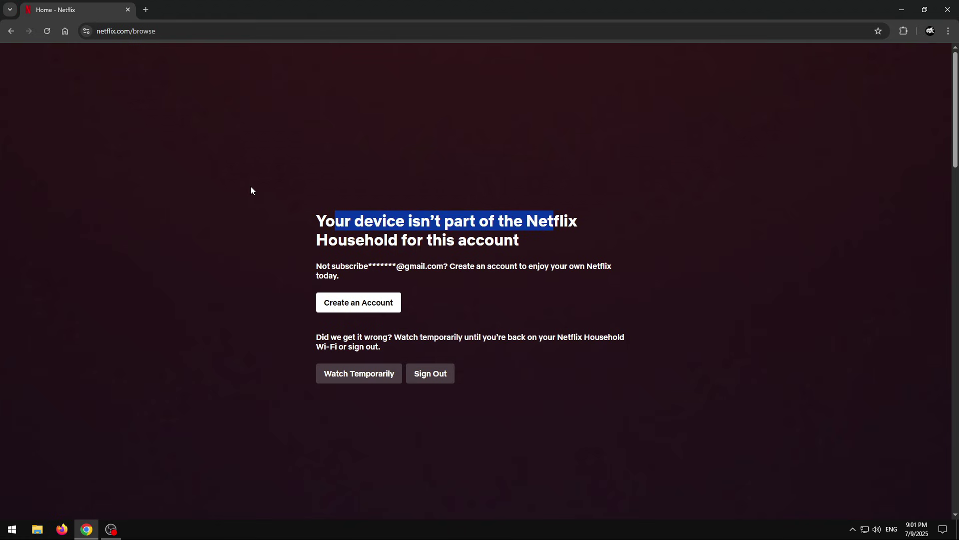
left_click(324, 226)
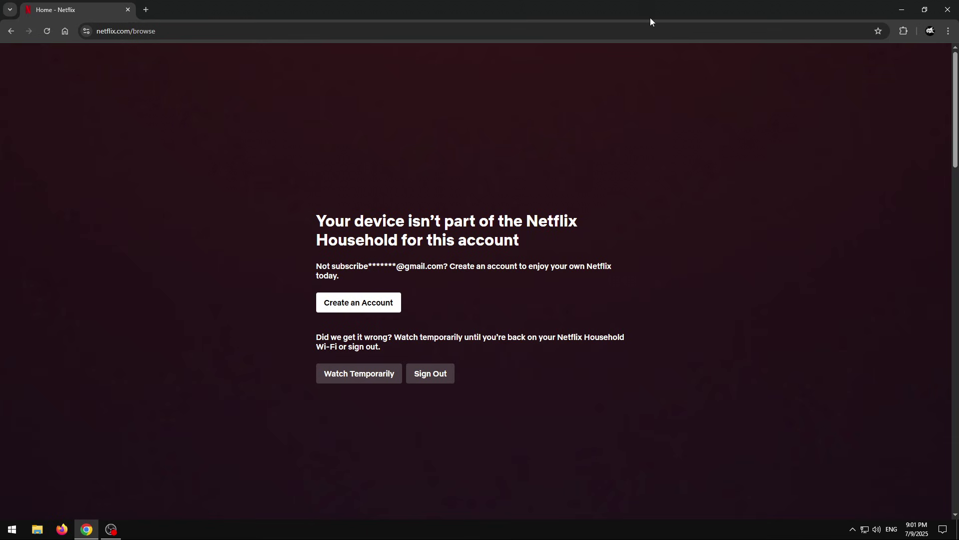
- Inspect the Netflix page and delete the div element with role "dialog" that holds the household notice
right_click(535, 92)
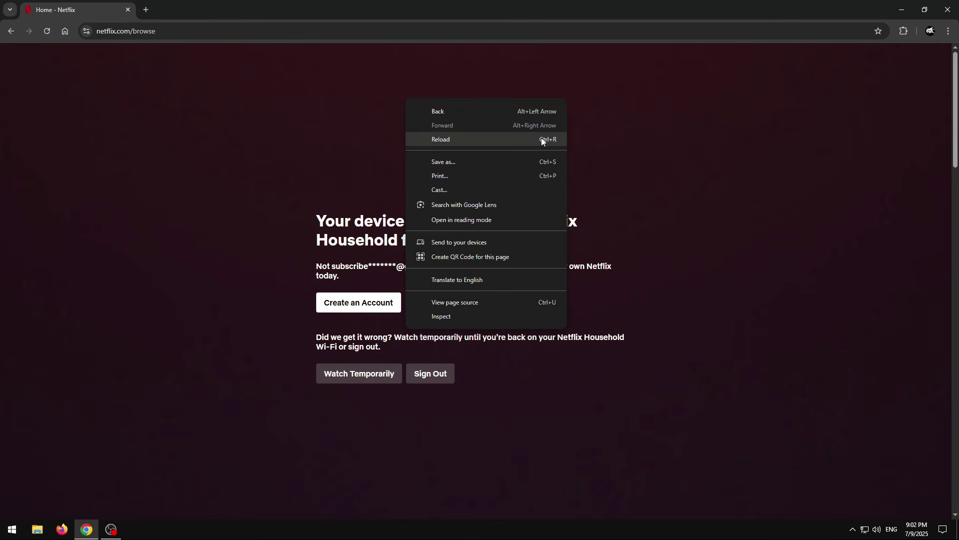
left_click(472, 314)
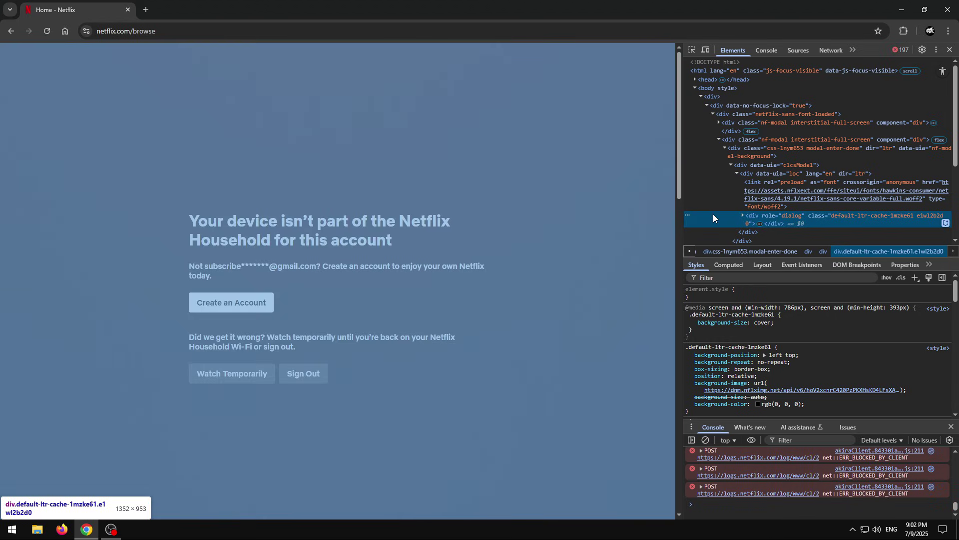
right_click(723, 218)
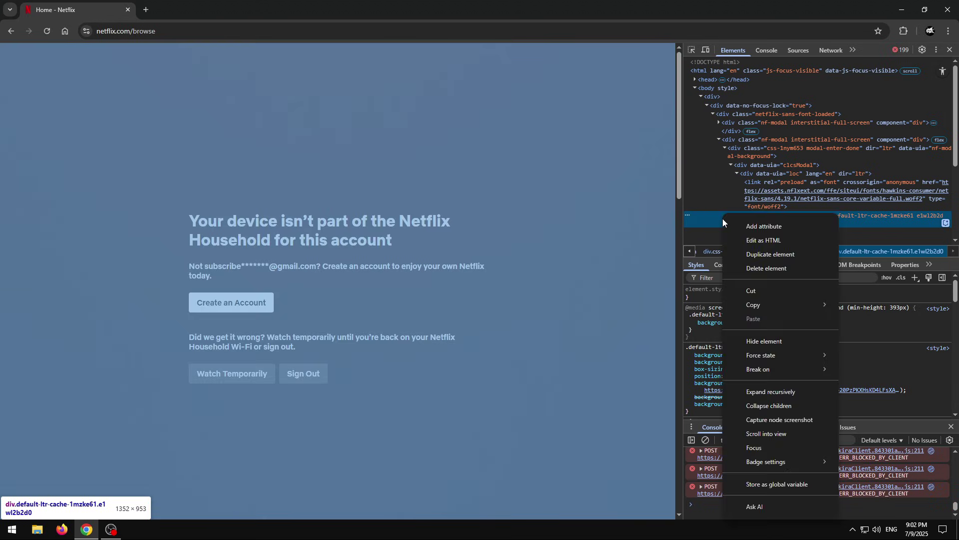
left_click(764, 269)
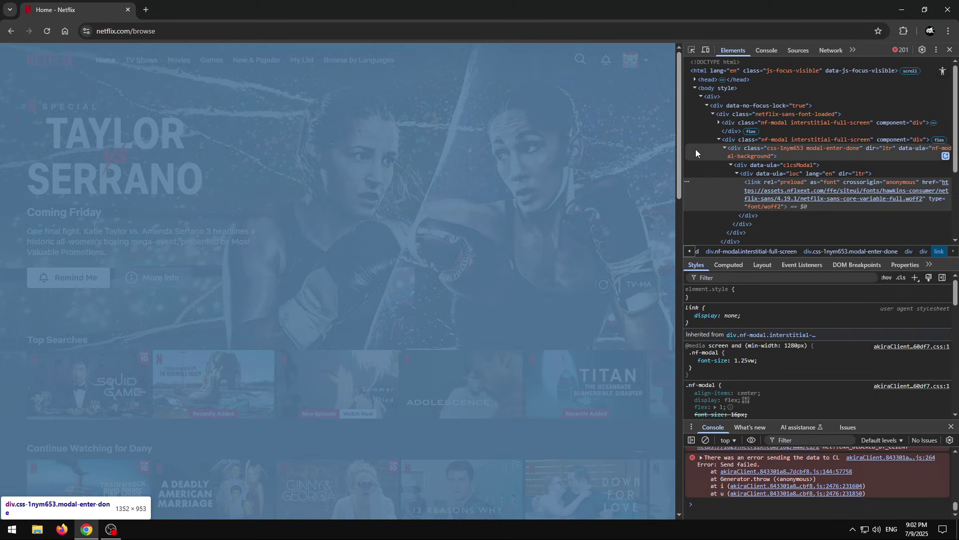
- Delete the modal-enter-done div and both nf-modal interstitial-full-screen divs, and close the developer tools
right_click(701, 150)
left_click(717, 208)
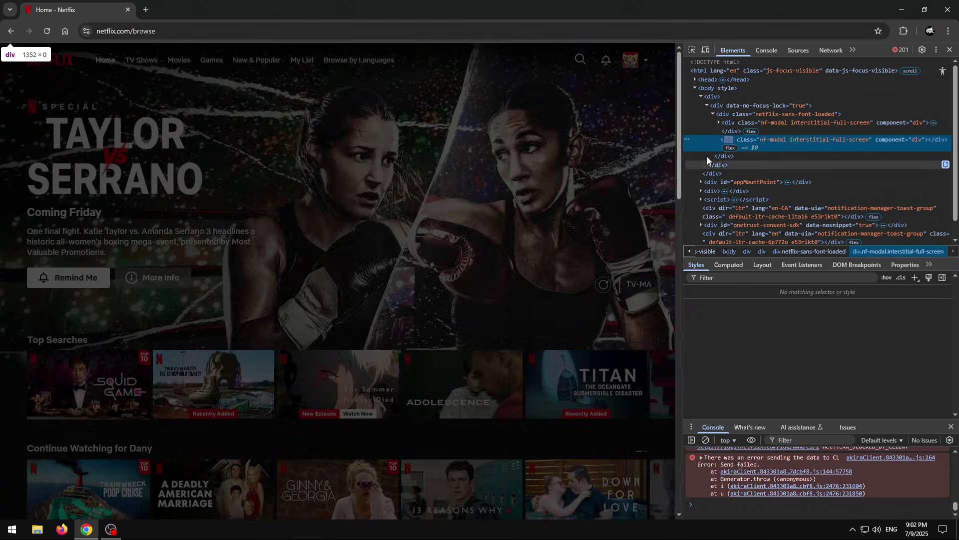
right_click(701, 141)
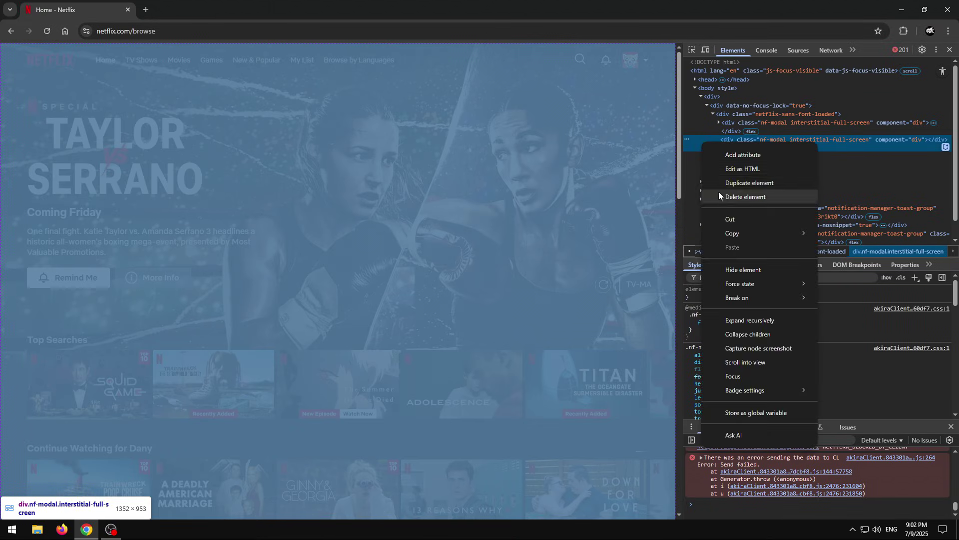
left_click(715, 197)
right_click(703, 124)
left_click(719, 179)
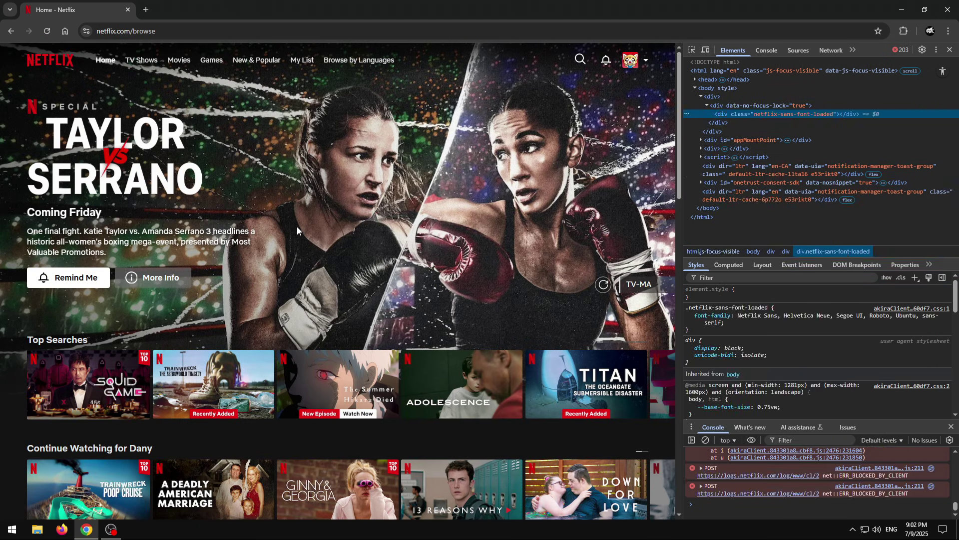
left_click(950, 49)
- Browse the title rows on the home page and play Trainwreck: The Astroworld Tragedy from Top Searches
scroll(604, 277, "down", 4)
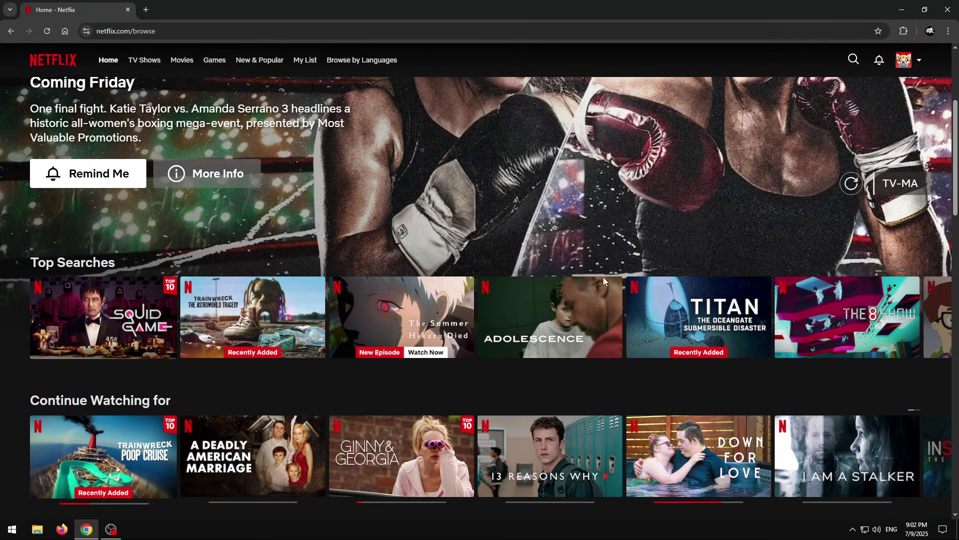
scroll(138, 290, "down", 2)
mouse_move(137, 263)
scroll(595, 261, "up", 2)
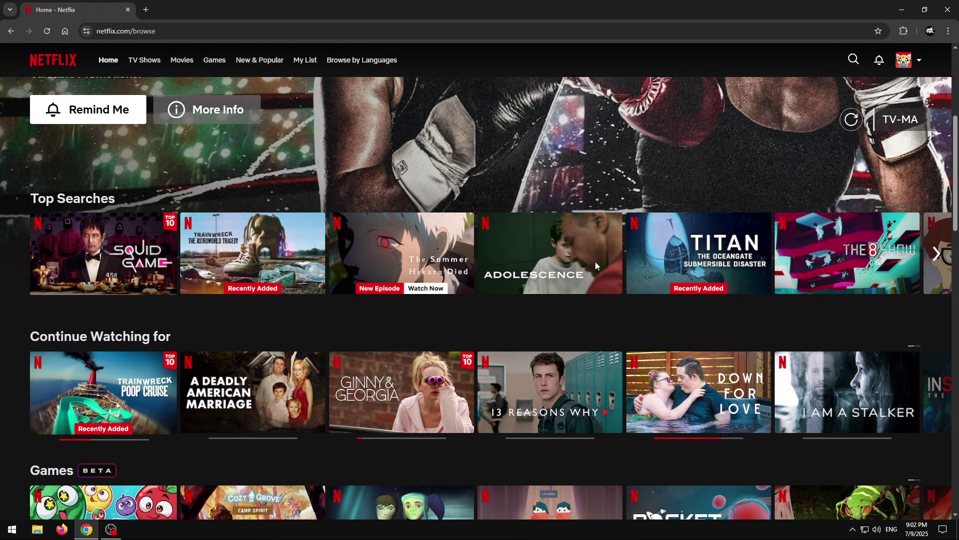
scroll(255, 385, "down", 2)
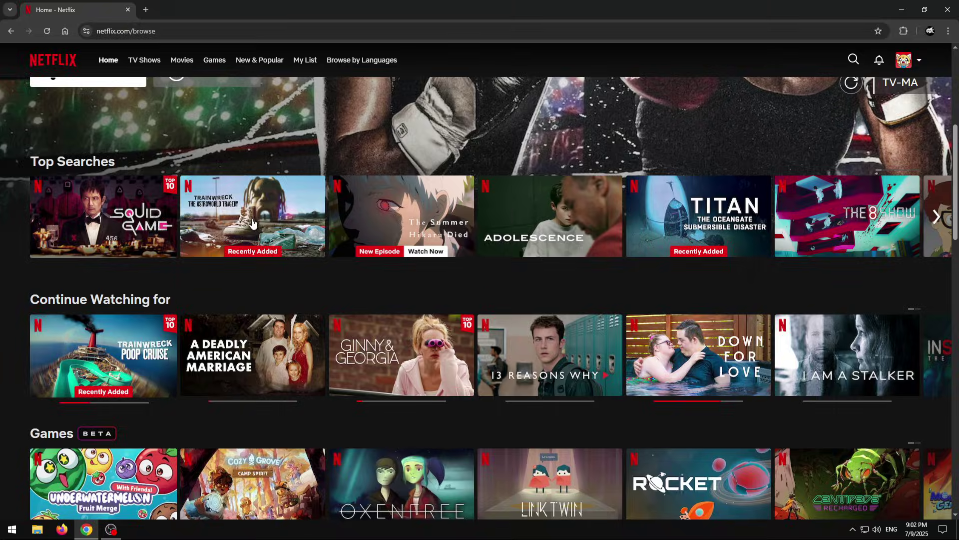
left_click(337, 252)
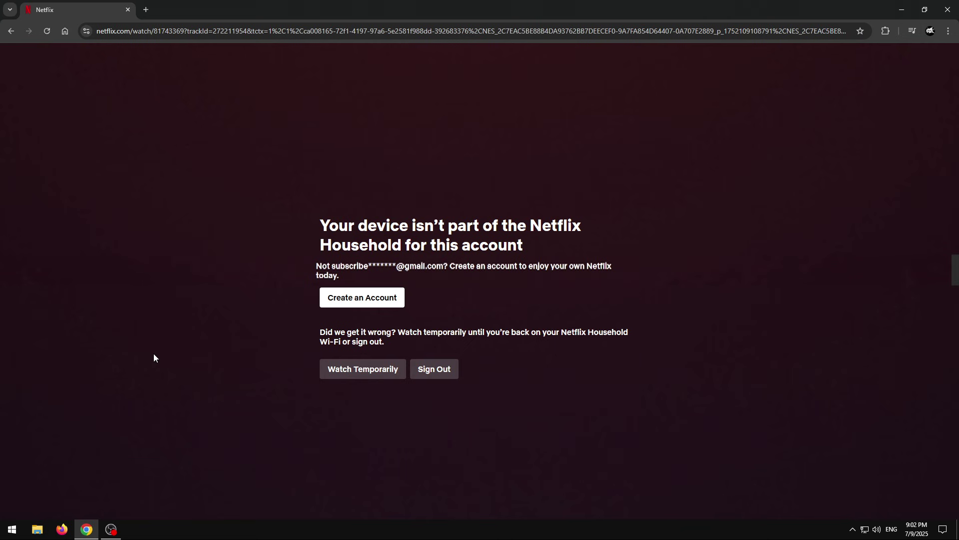
- Inspect the video page and delete the dialog element that covers the player with the household notice
right_click(319, 108)
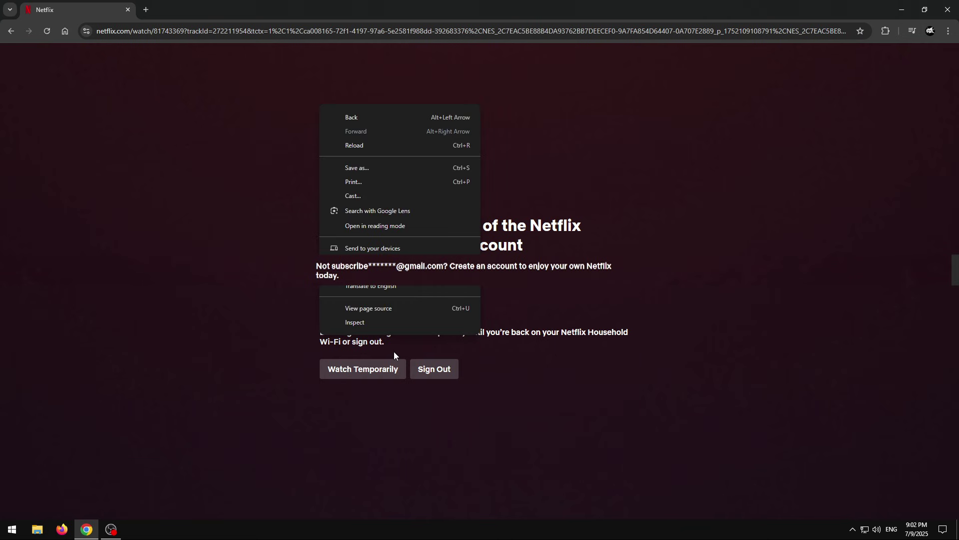
left_click(349, 323)
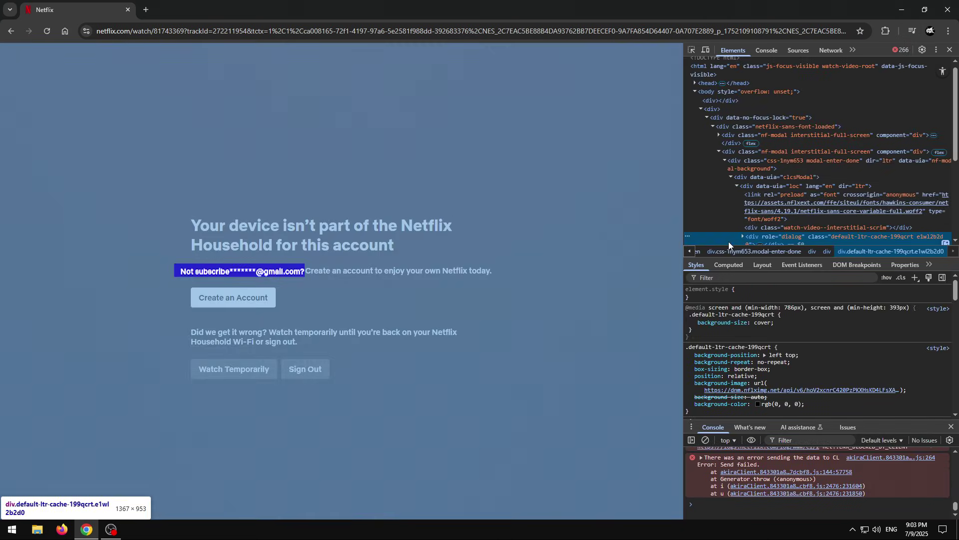
key("Delete")
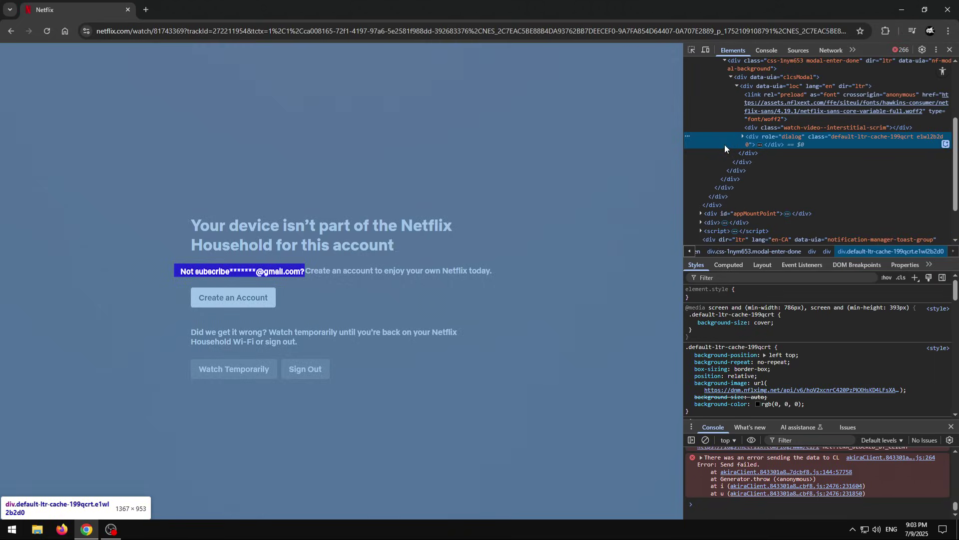
- Delete both remaining nf-modal interstitial-full-screen divs from the video page and close the developer tools
scroll(724, 144, "up", 2)
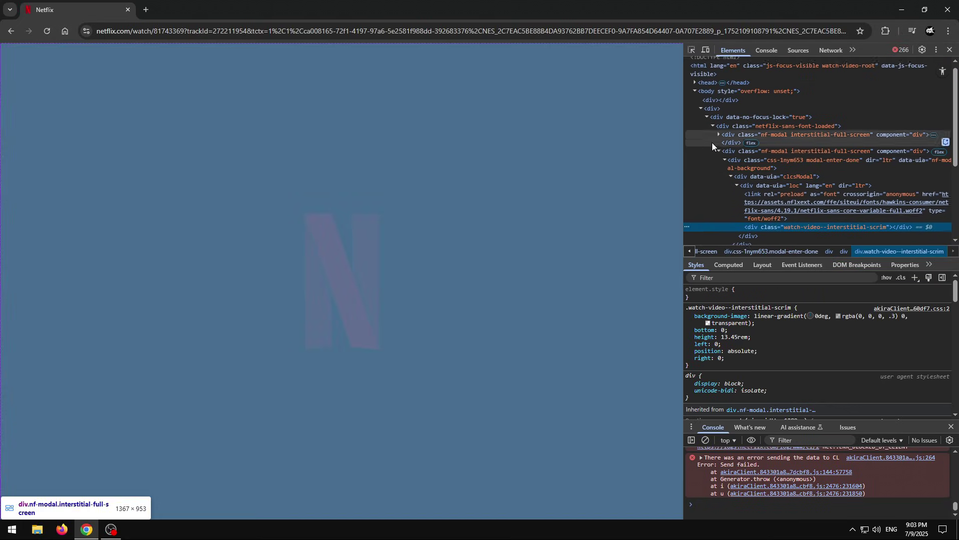
left_click(706, 151)
key("Delete")
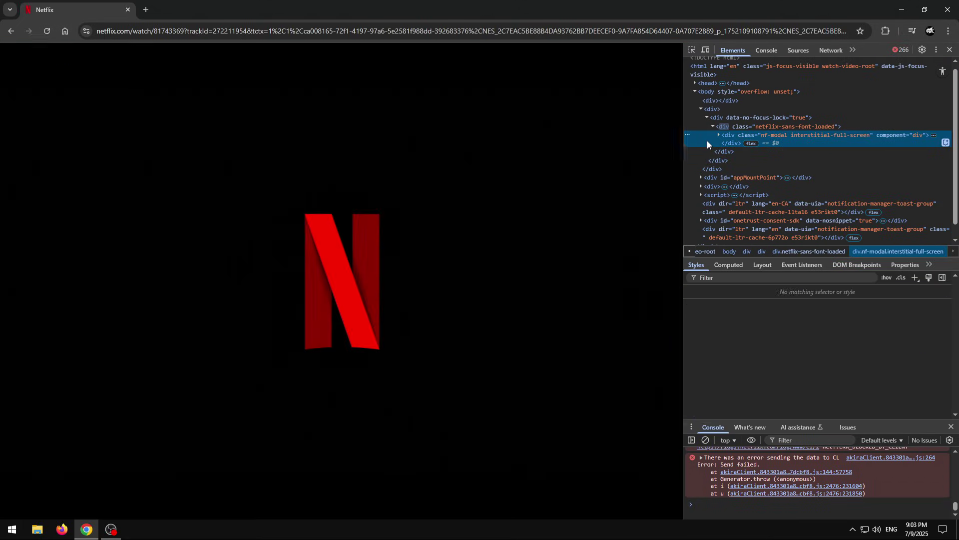
key("Delete")
left_click(950, 50)
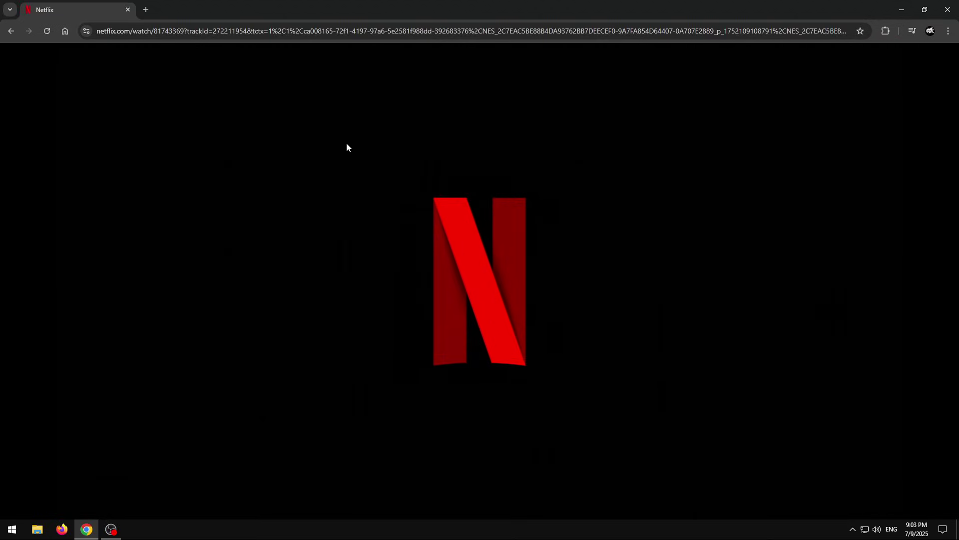
- Watch the documentary in full screen, skipping forward through its opening, and return to the windowed view
double_click(492, 283)
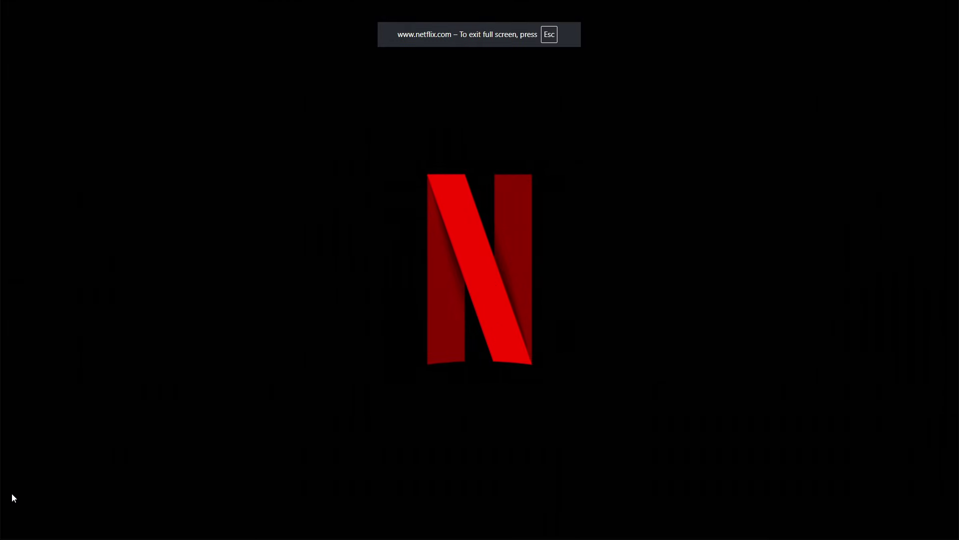
key("Escape")
key("f")
key("Right")
key("Left")
key("Right")
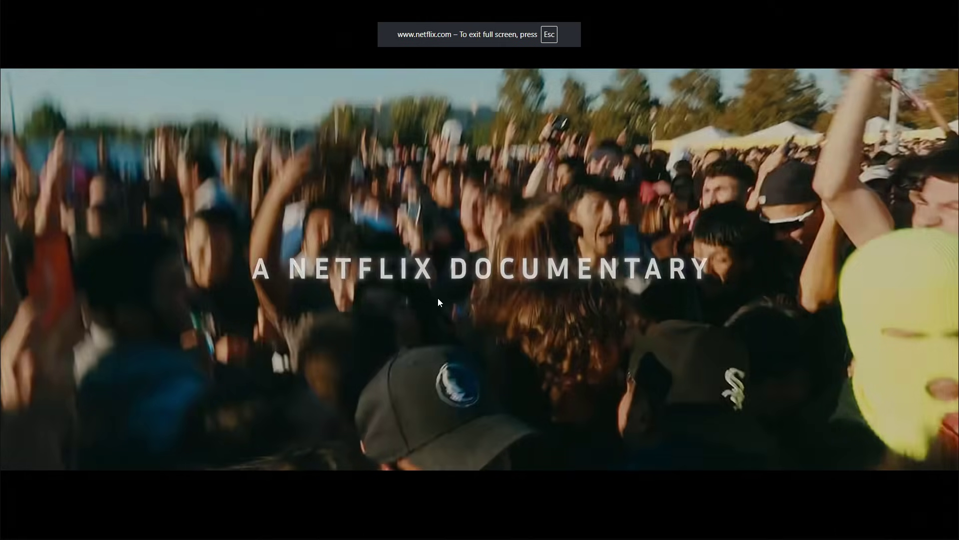
key("Right")
key("Escape")
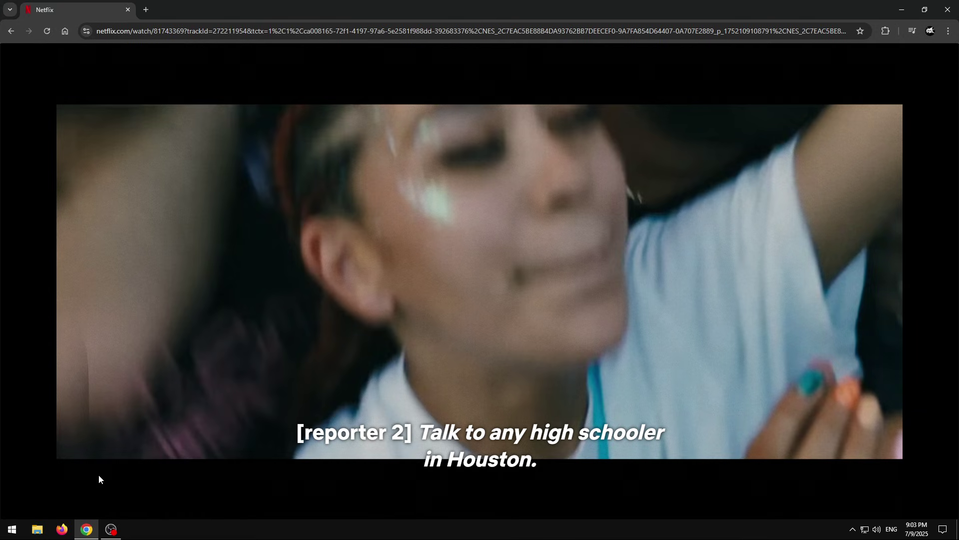
- Open the Windows network adapter list from the Network status settings, leaving only the Network Connections window open
key("super")
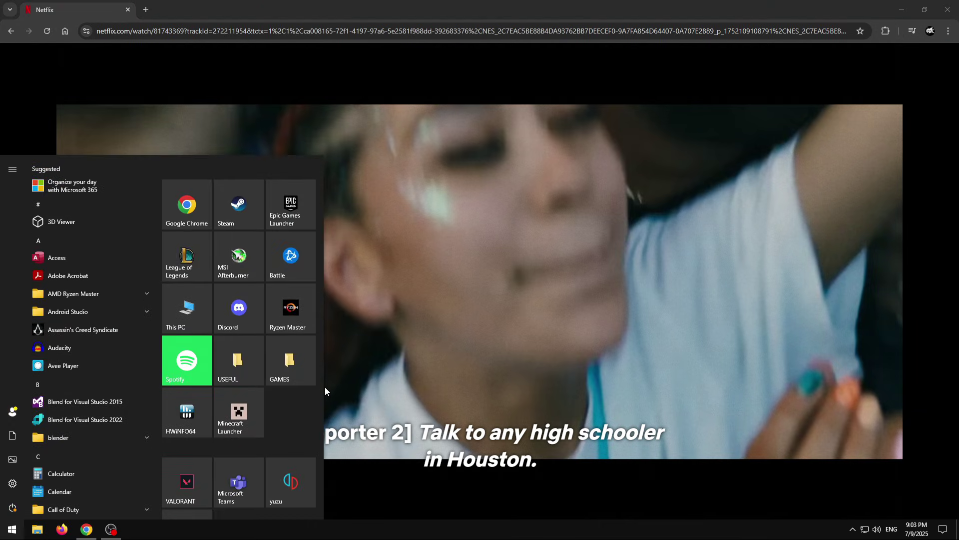
type("network")
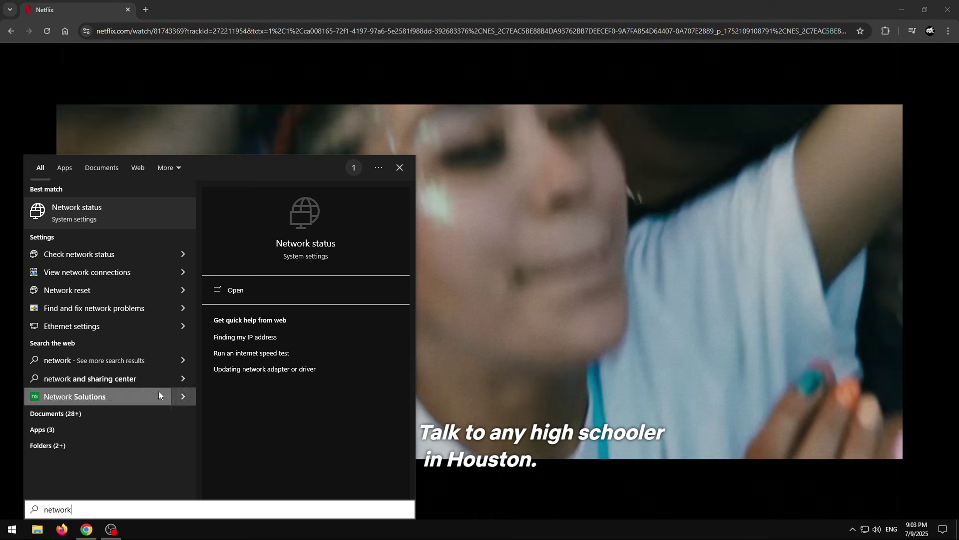
left_click(104, 216)
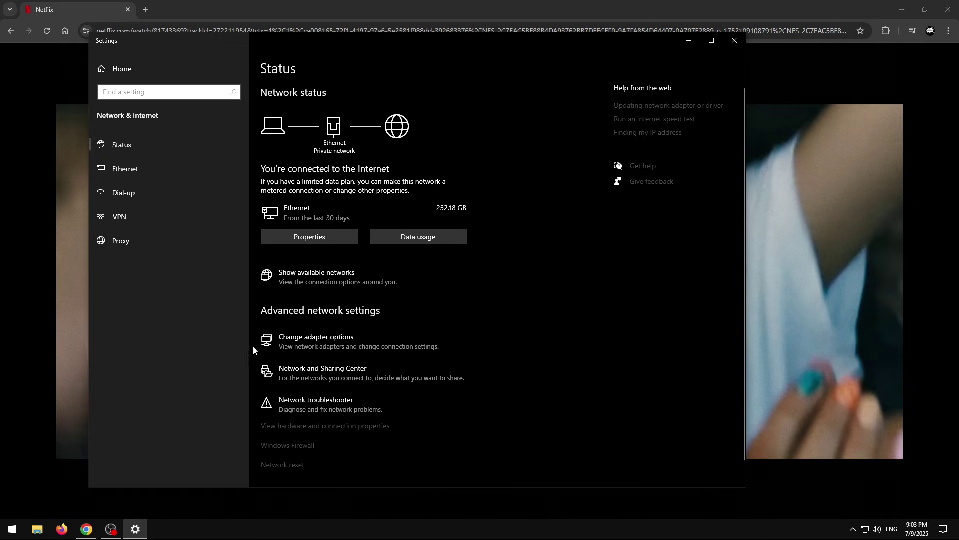
left_click(343, 350)
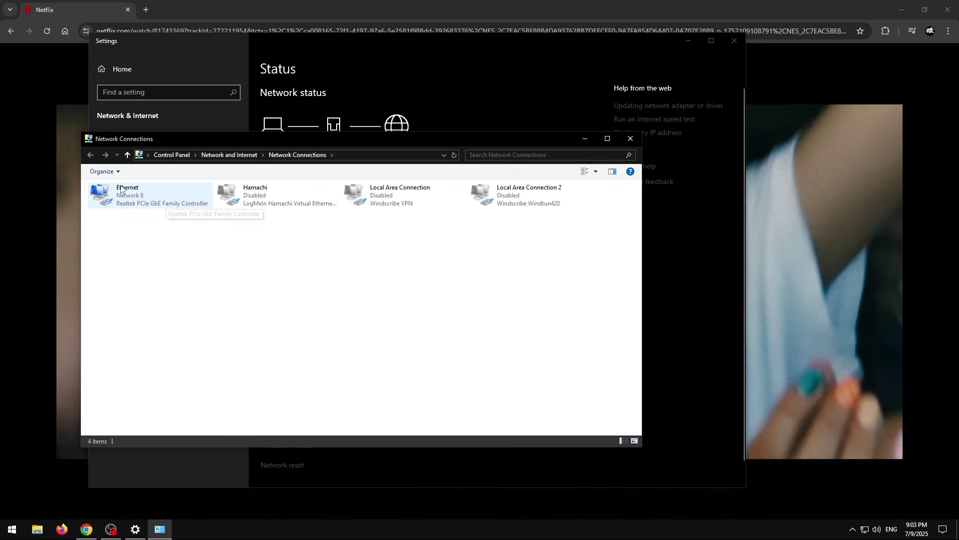
left_click(734, 40)
left_click_drag(292, 148, 273, 143)
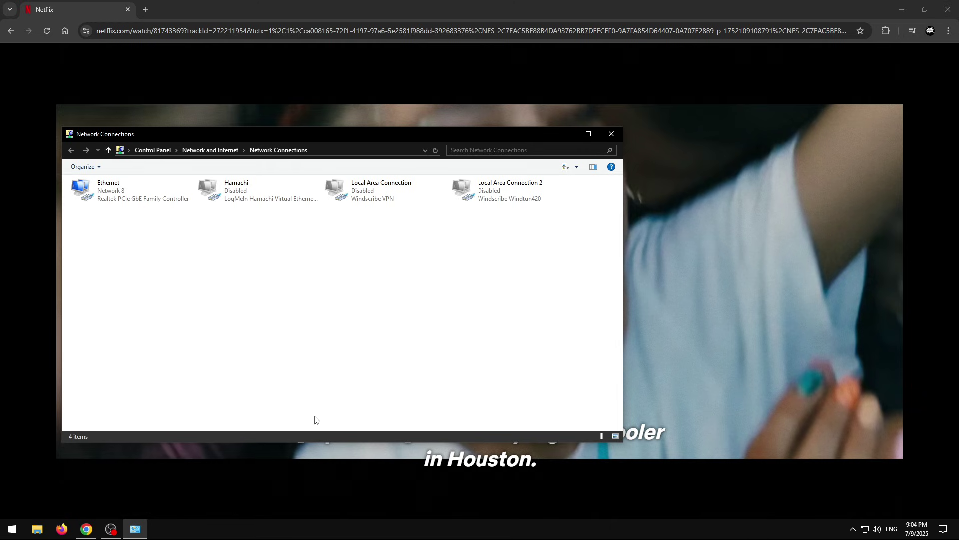
- Open Resource Monitor from Task Manager's performance view, and close Task Manager to leave the process overview accessible
right_click(268, 523)
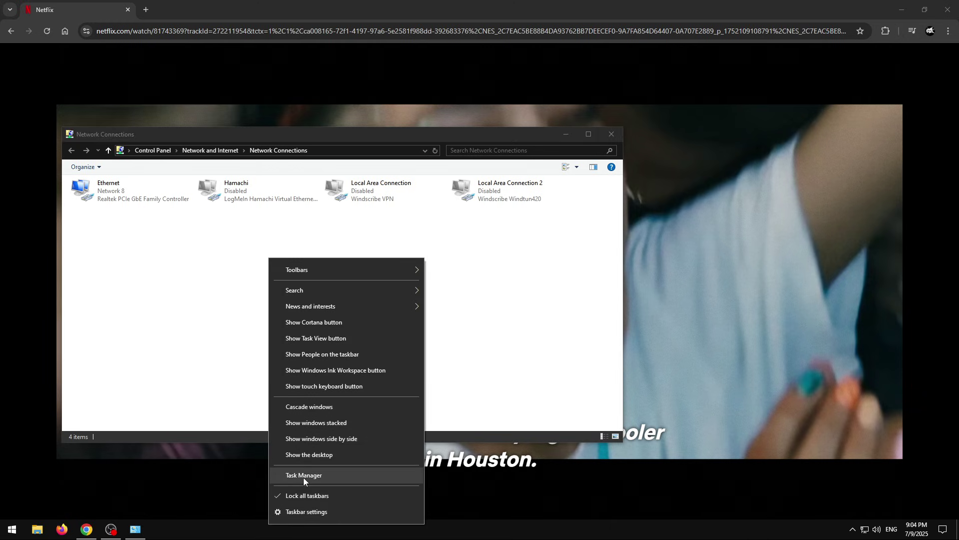
left_click(304, 477)
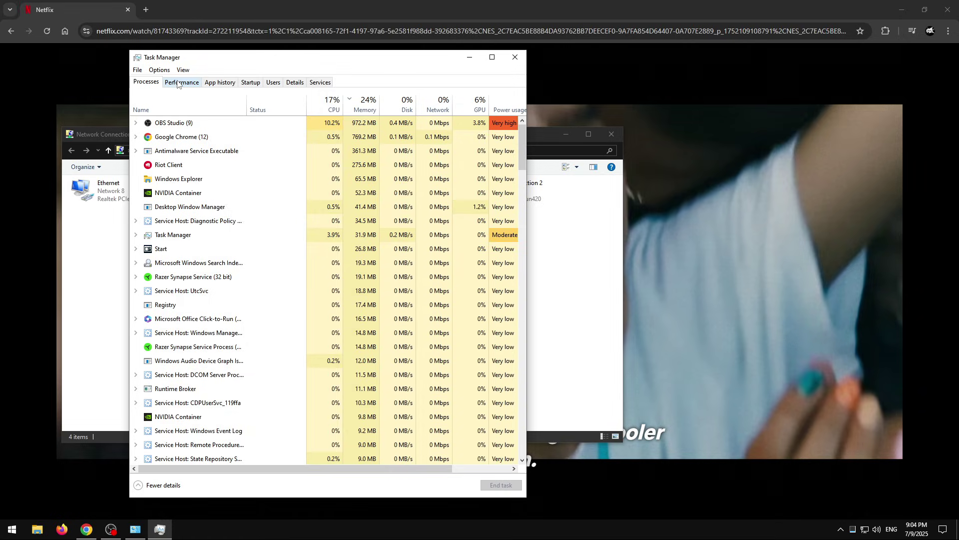
left_click(180, 83)
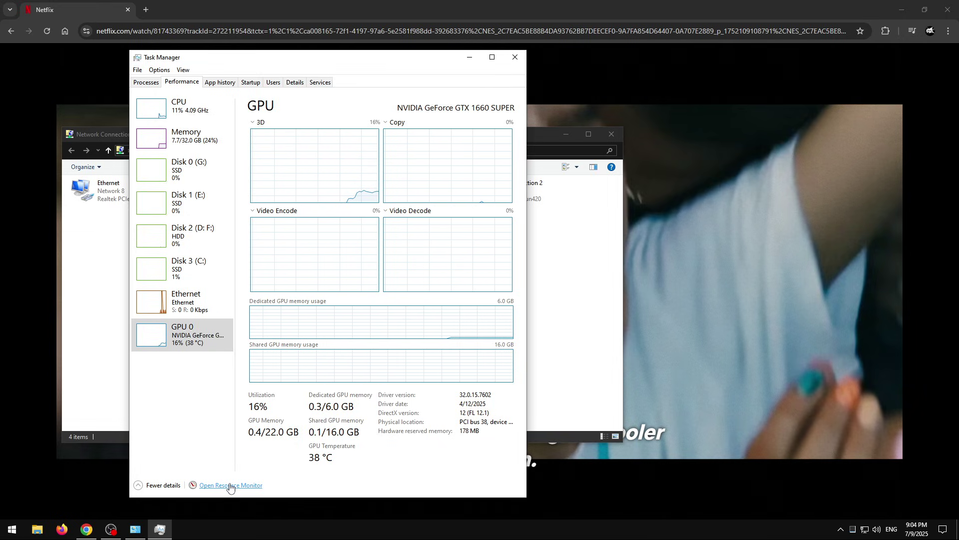
left_click(229, 485)
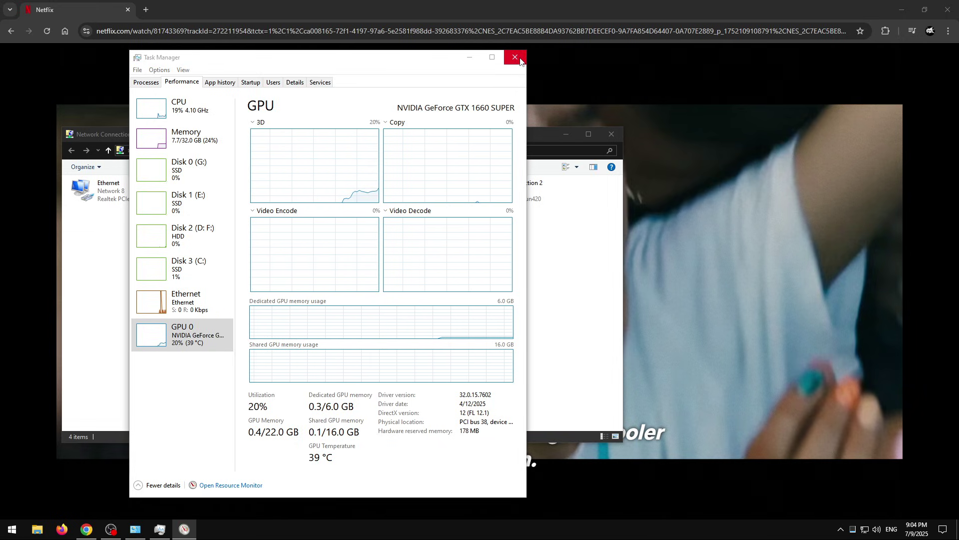
left_click(185, 529)
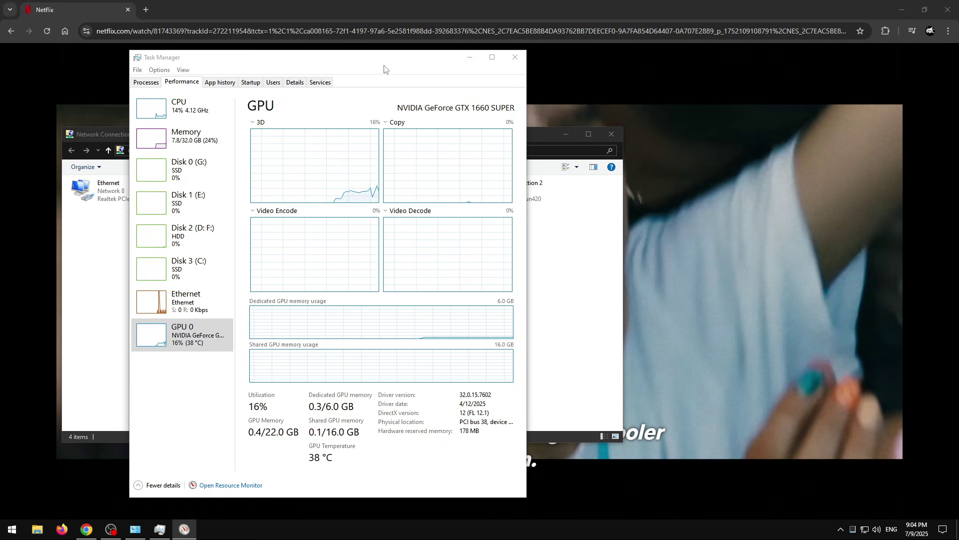
left_click_drag(368, 60, 527, 70)
left_click(215, 154)
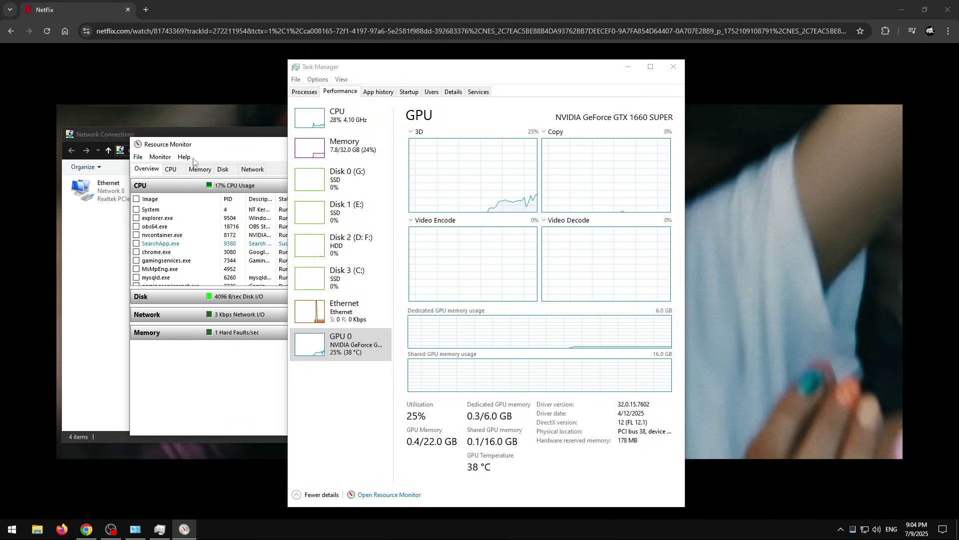
left_click(666, 62)
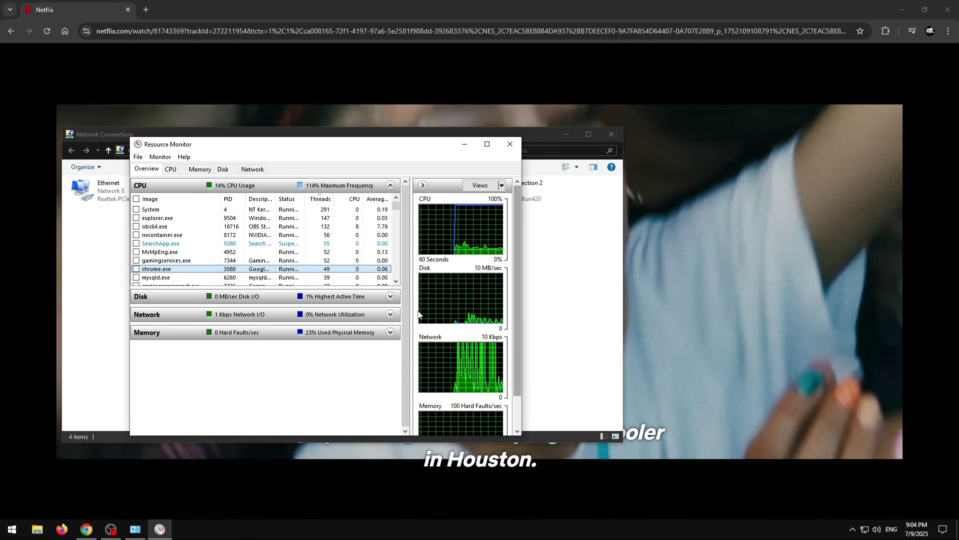
scroll(205, 252, "down", 3)
scroll(203, 252, "up", 3)
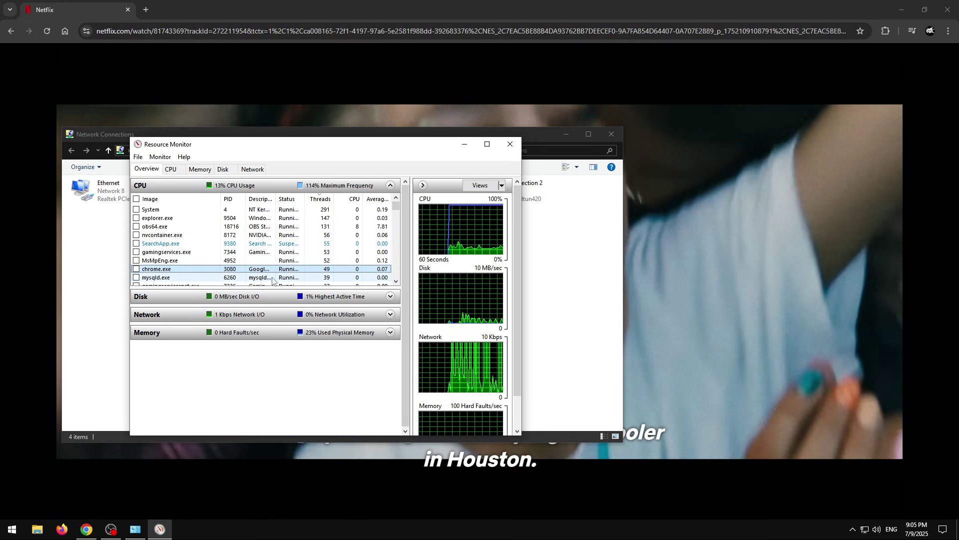
- Bring up the suspend confirmation for chrome.exe in Resource Monitor and move Network Connections clear of that dialog
right_click(184, 270)
left_click(223, 315)
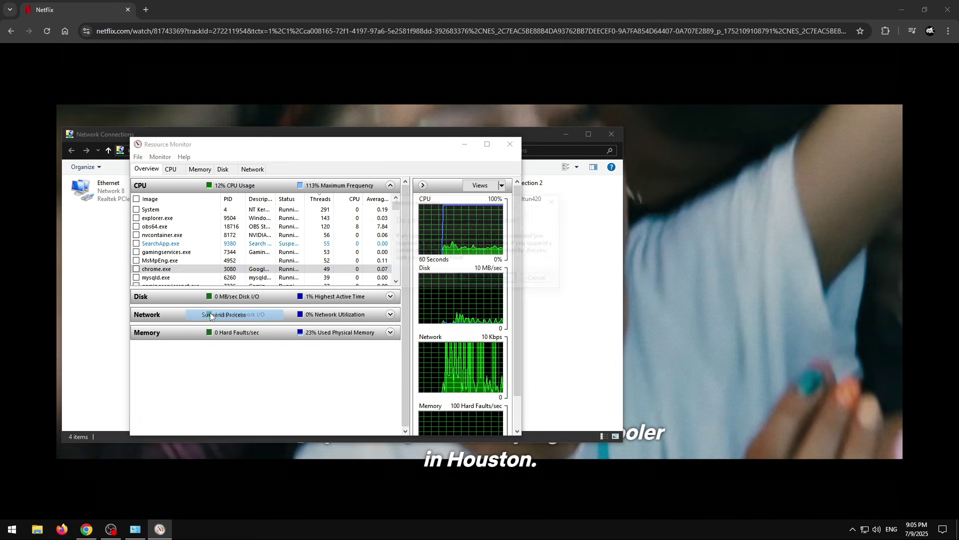
mouse_move(447, 198)
left_mouse_down()
mouse_move(480, 217)
mouse_move(440, 194)
left_mouse_up()
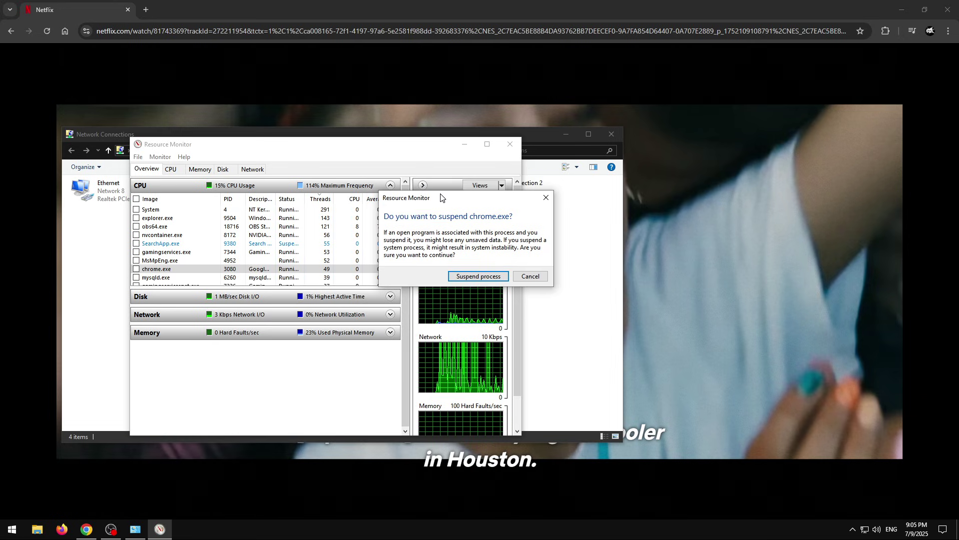
left_click_drag(150, 138, 263, 386)
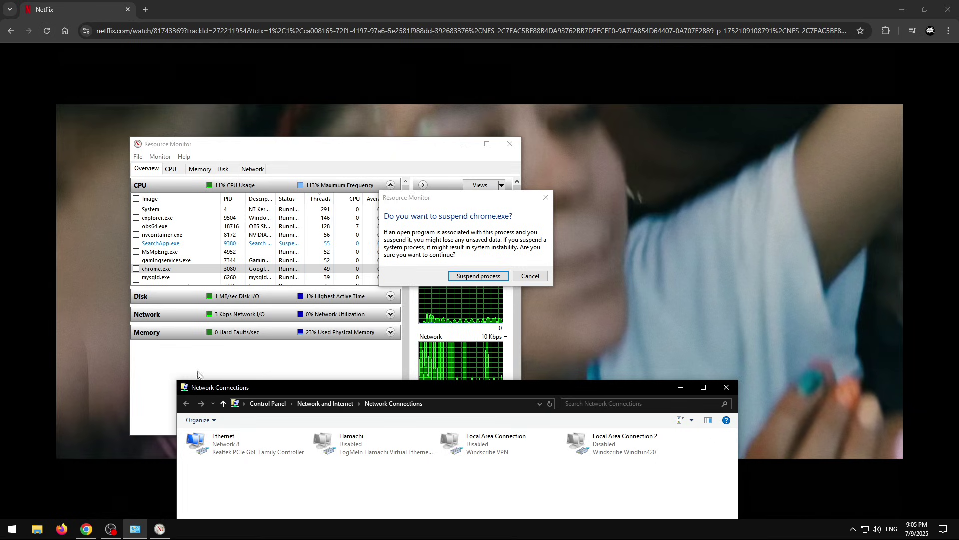
right_click(229, 432)
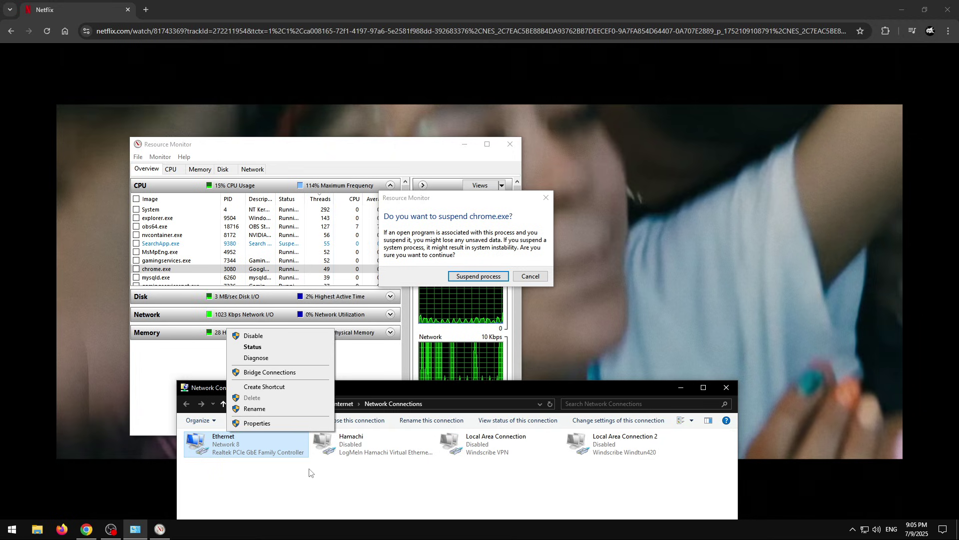
left_click(257, 469)
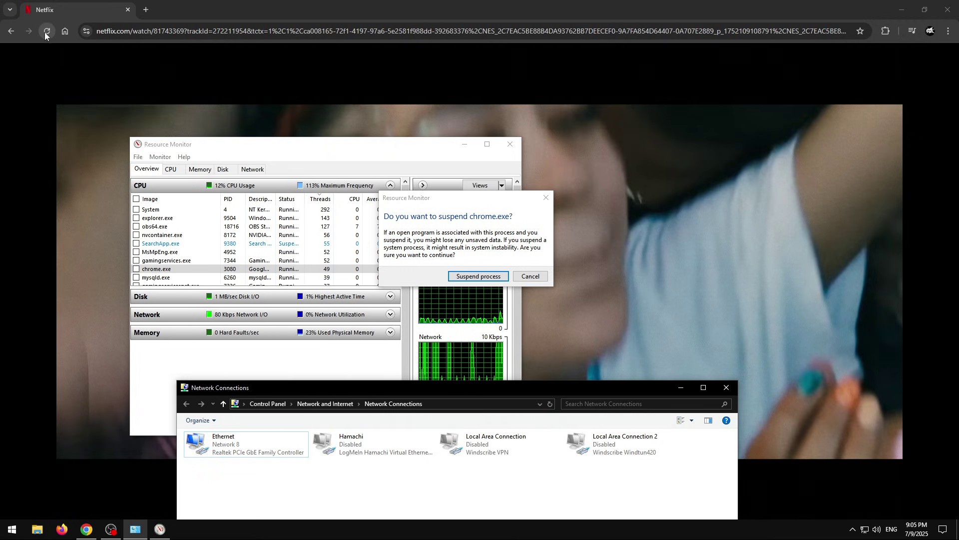
right_click(295, 439)
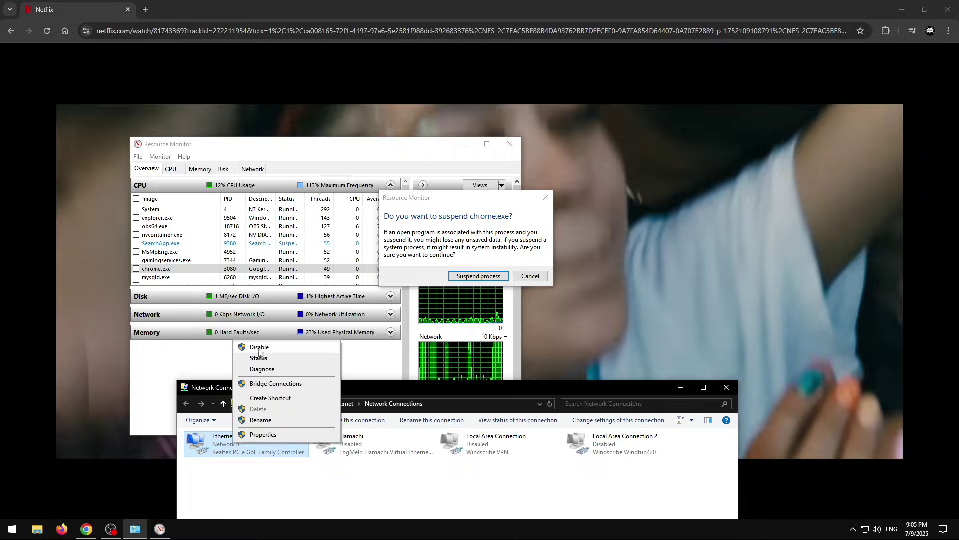
- Reload the Netflix video page and disable the Ethernet adapter while the page is loading
left_click(48, 33)
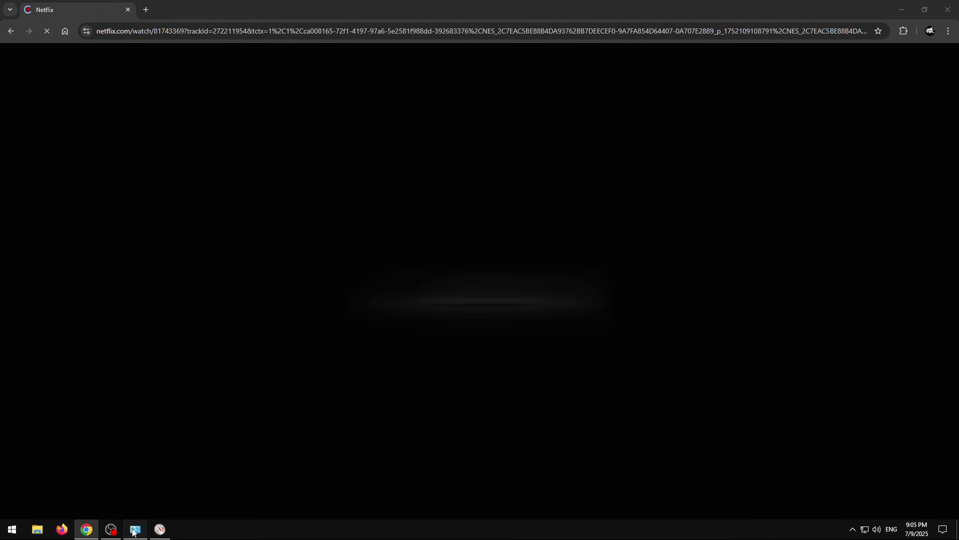
left_click(135, 529)
right_click(241, 443)
left_click(274, 347)
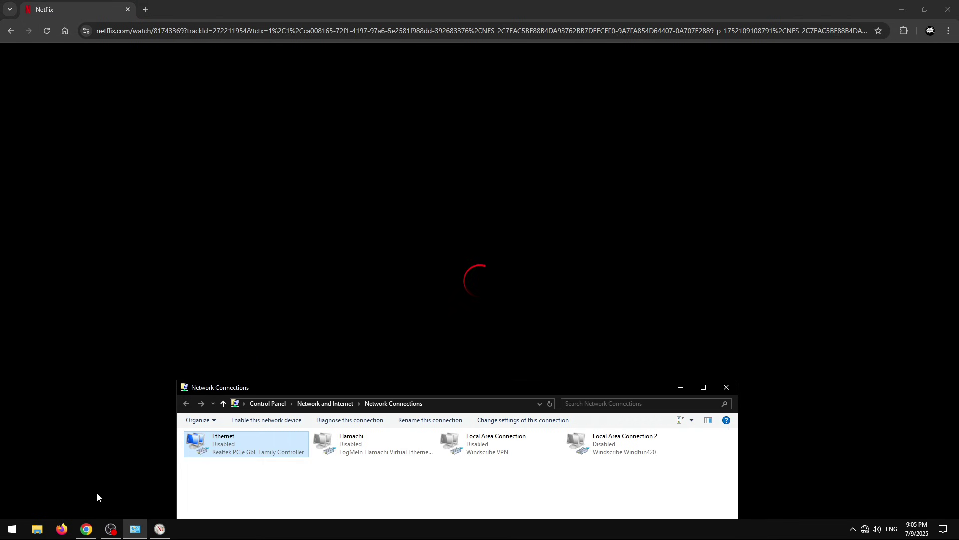
- Confirm the suspension of chrome.exe and move Resource Monitor clear of the video's loading indicator
left_click(159, 529)
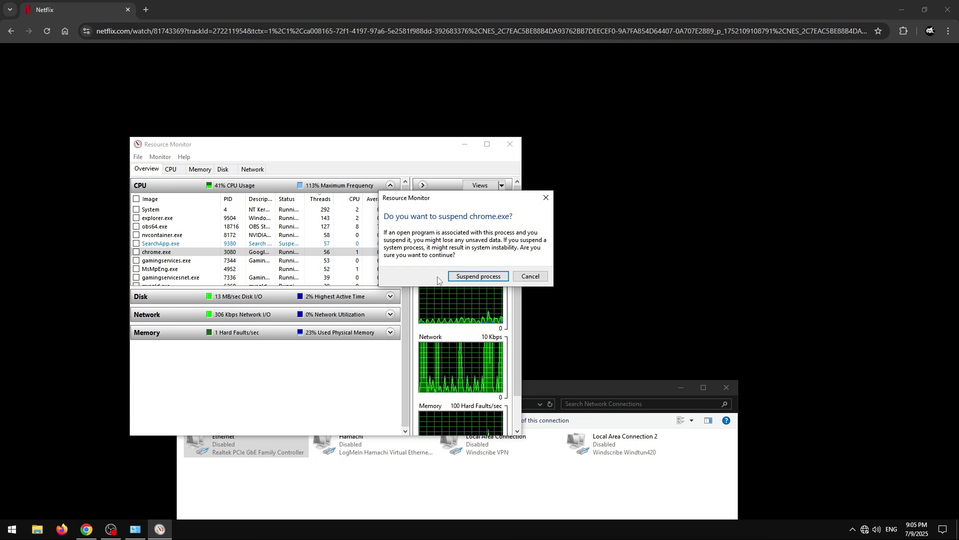
left_click(487, 278)
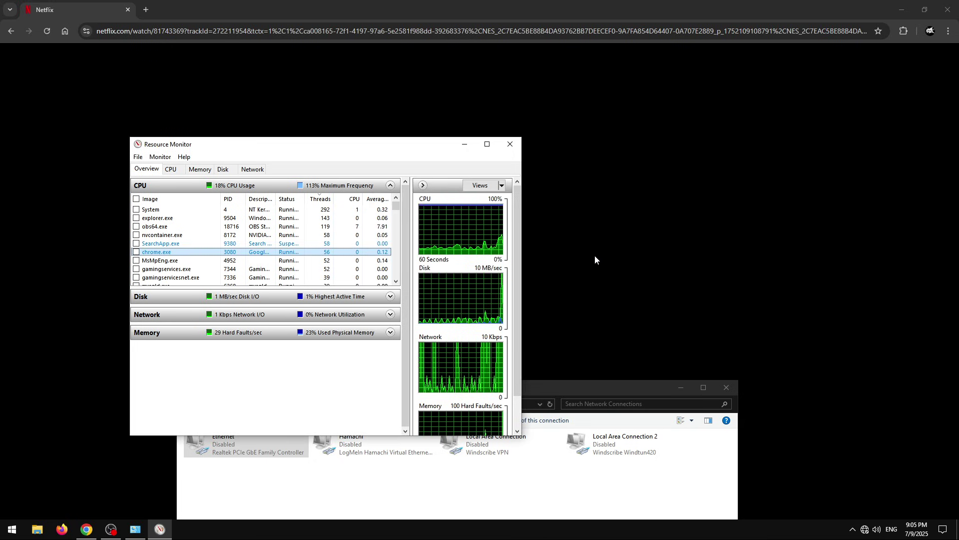
left_click_drag(404, 151, 844, 121)
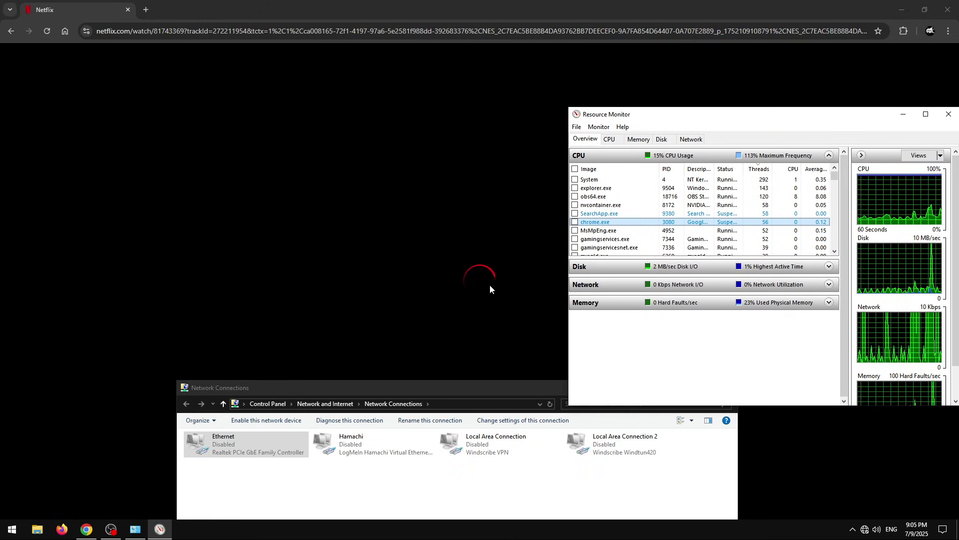
right_click(215, 445)
left_click(322, 494)
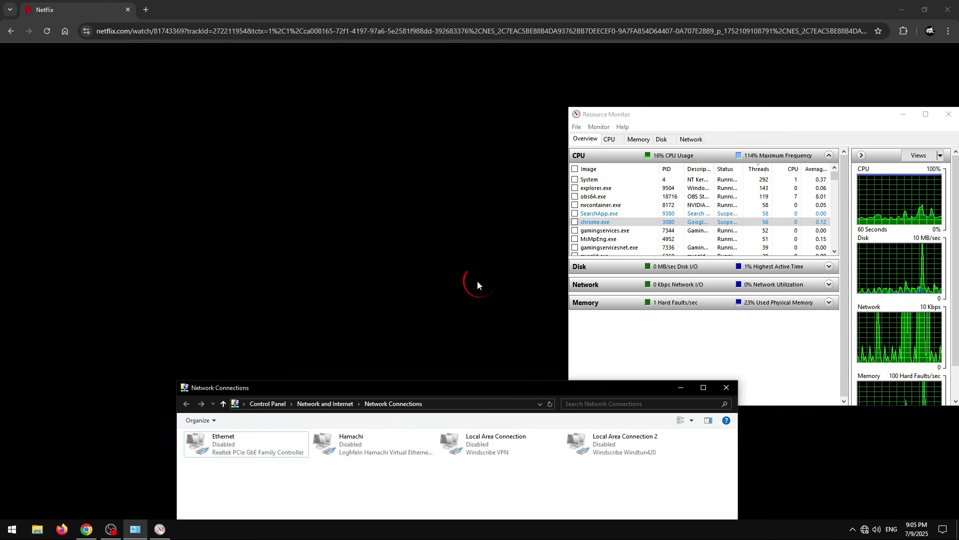
right_click(615, 225)
left_click(450, 490)
- Enable the Ethernet adapter again and resume the suspended chrome.exe process
right_click(200, 436)
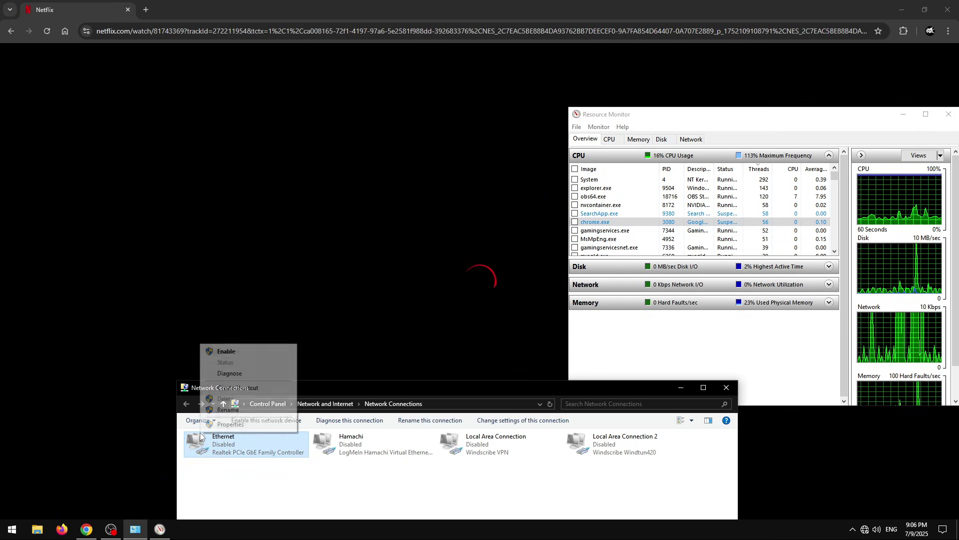
left_click(204, 352)
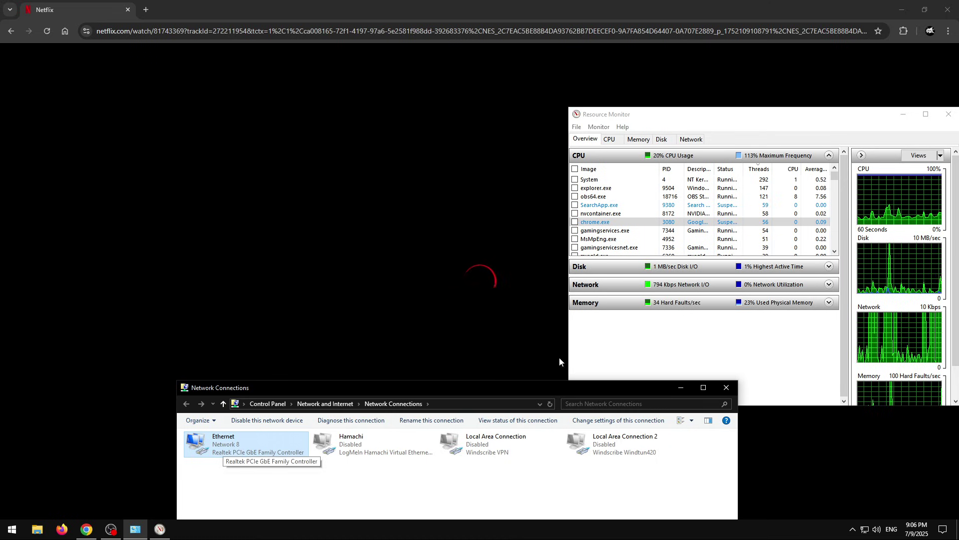
right_click(624, 222)
left_click(649, 281)
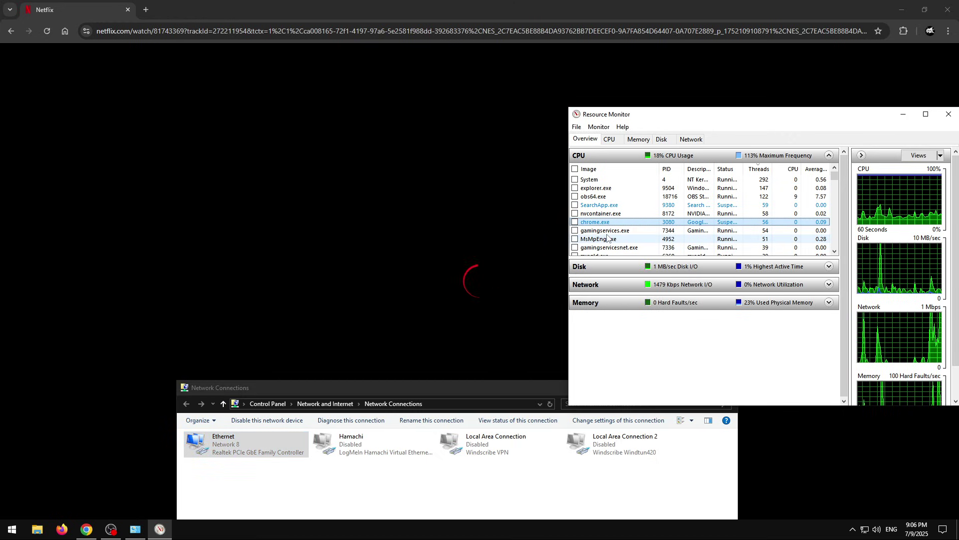
right_click(618, 223)
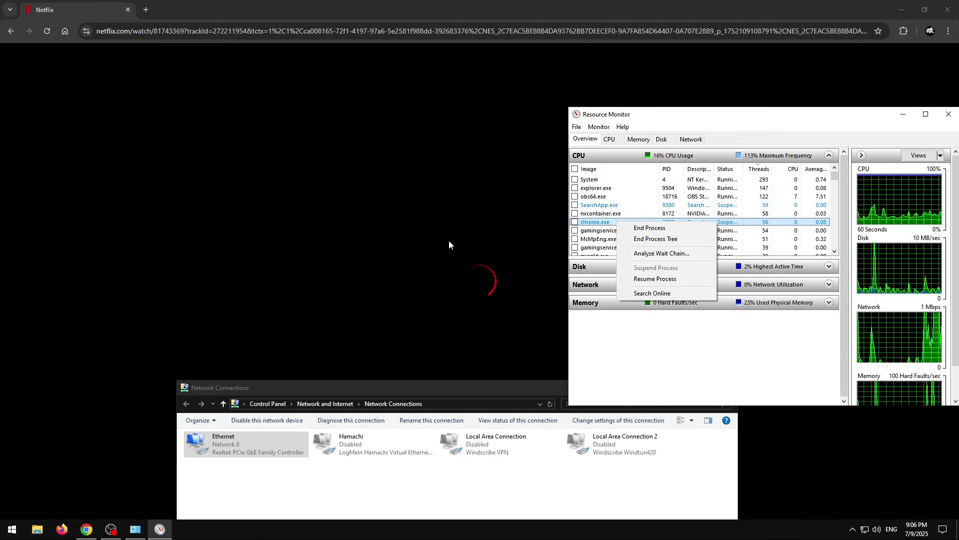
left_click(652, 279)
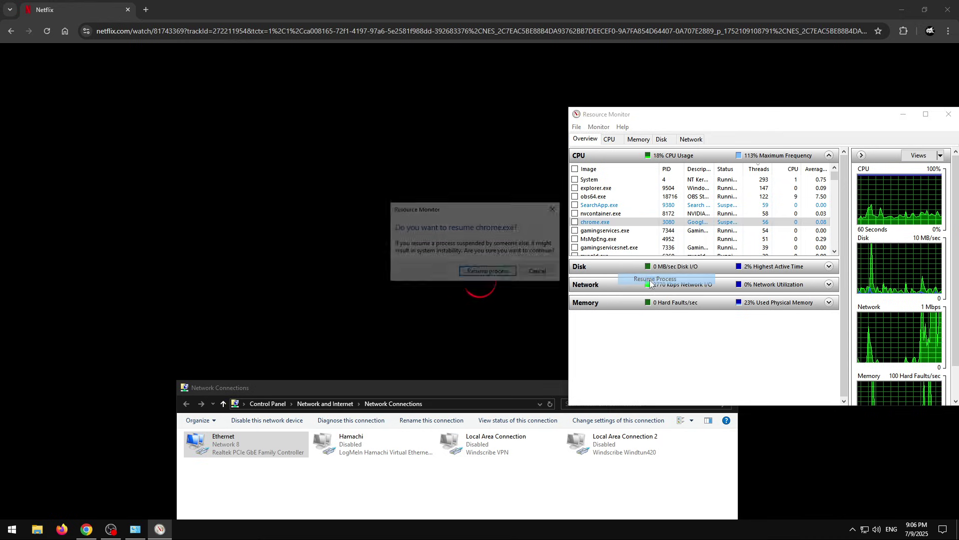
left_click(489, 272)
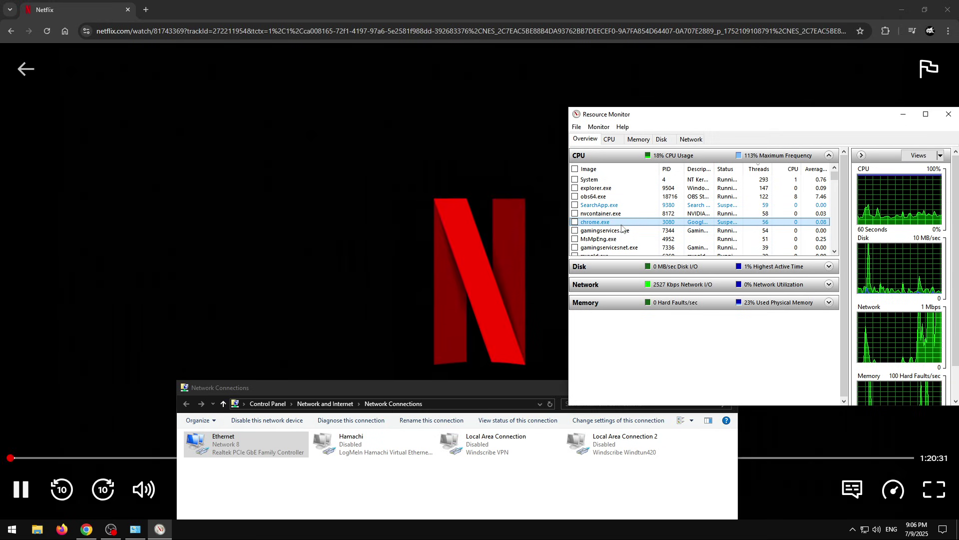
right_click(623, 223)
left_click(645, 365)
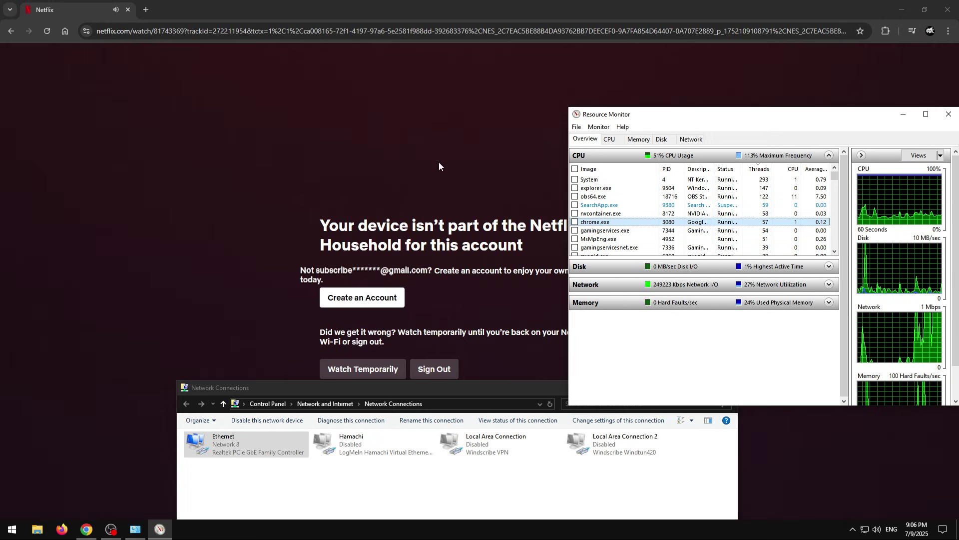
- Repeat the cut-off while the video page reloads by disabling the Ethernet adapter and suspending chrome.exe
right_click(607, 222)
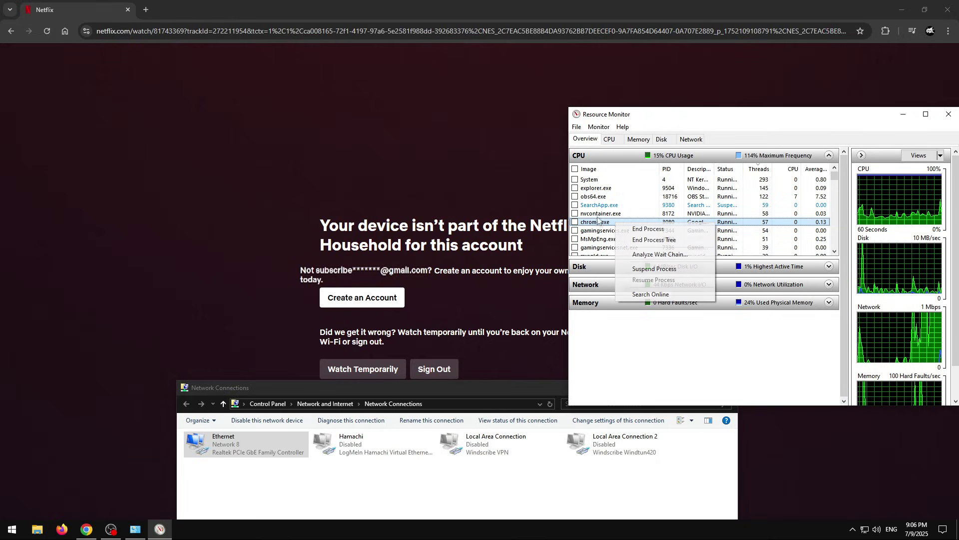
left_click(654, 268)
left_click(488, 279)
right_click(223, 444)
left_click(245, 339)
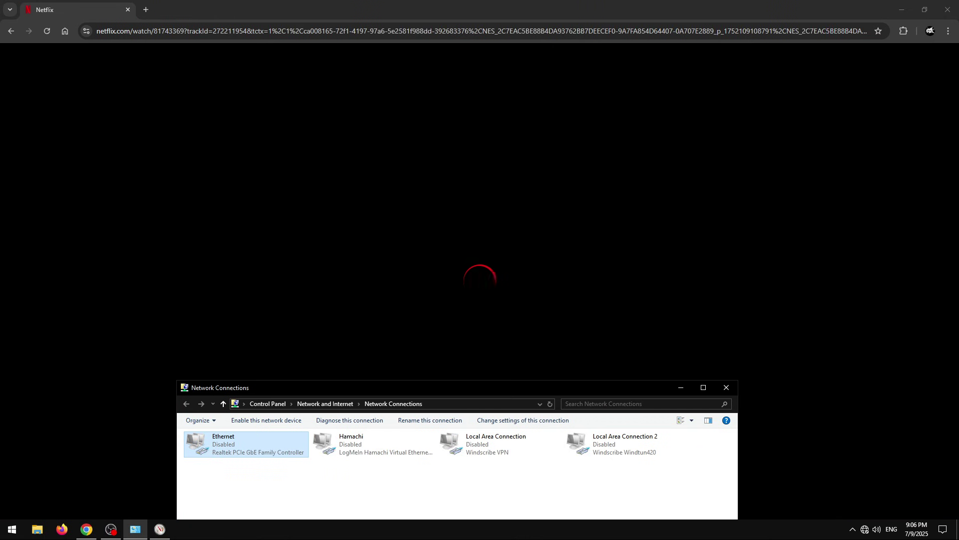
- Re-enable the Ethernet adapter and resume chrome.exe so the video continues loading
right_click(255, 444)
left_click(281, 366)
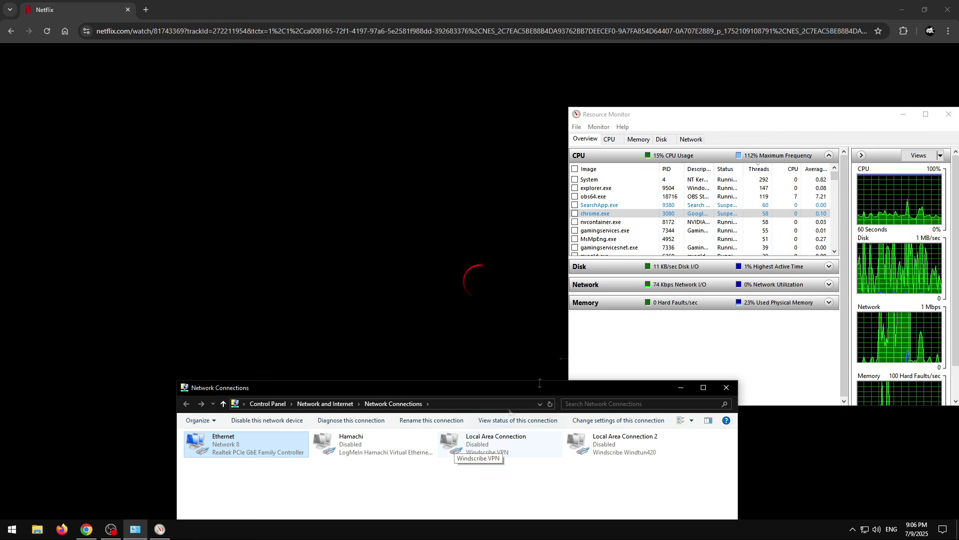
right_click(619, 215)
left_click(639, 272)
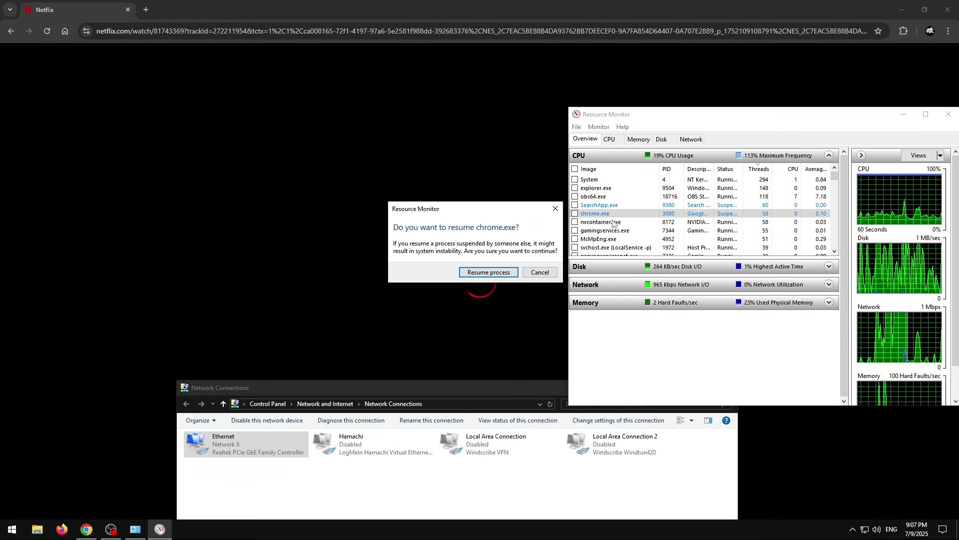
left_click(492, 272)
- Suspend chrome.exe again immediately after resuming it, as the Netflix logo intro starts
right_click(620, 217)
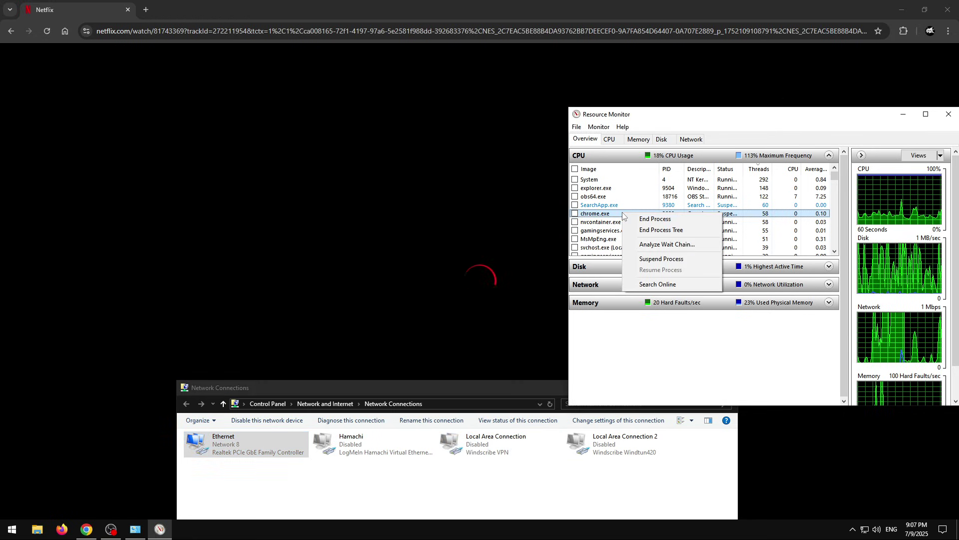
left_click(639, 261)
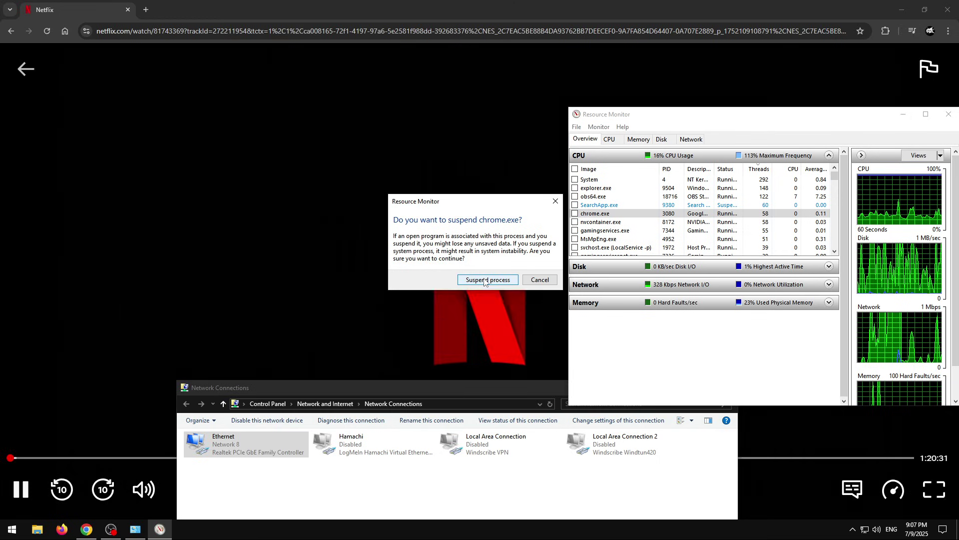
left_click(484, 281)
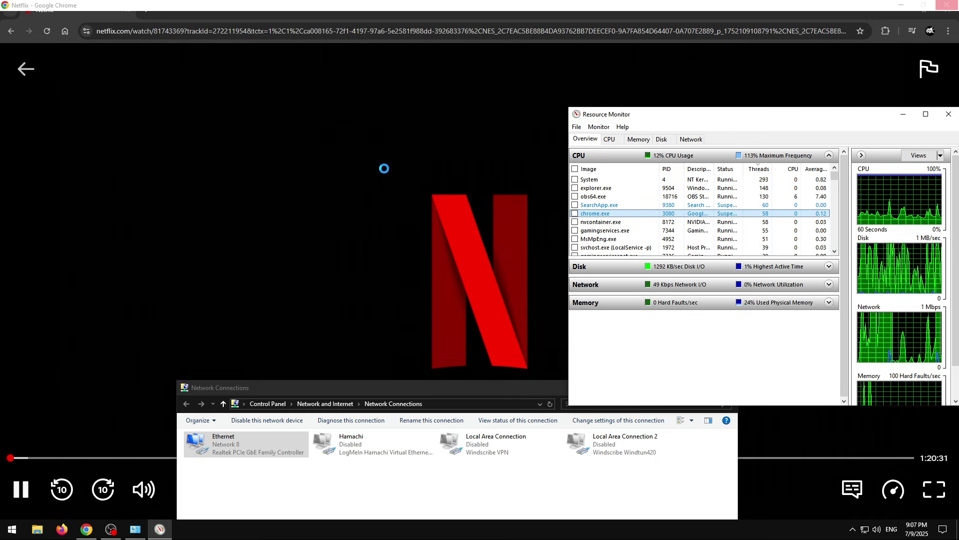
- Return to Resource Monitor from the frozen browser and resume chrome.exe to let the documentary play
left_click(447, 172)
left_click(160, 528)
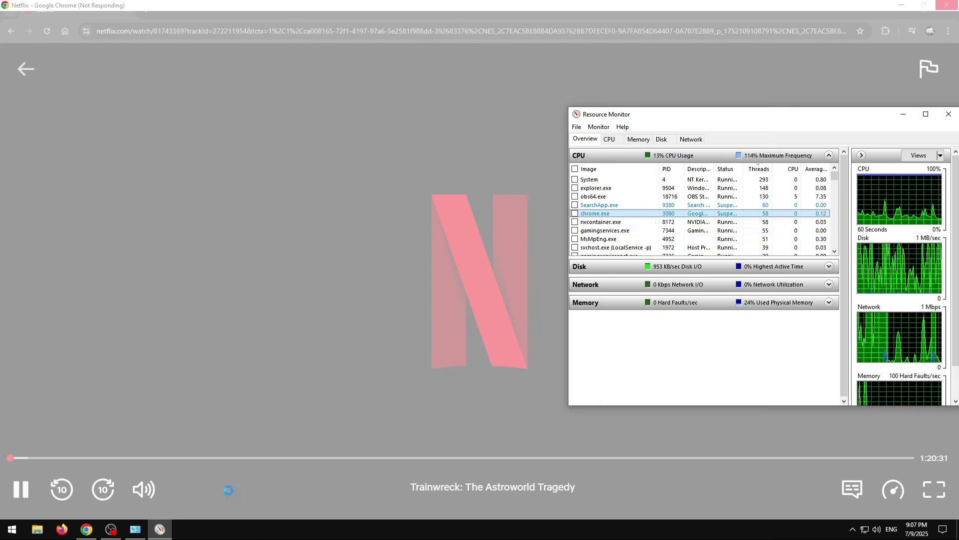
right_click(611, 219)
left_click(659, 278)
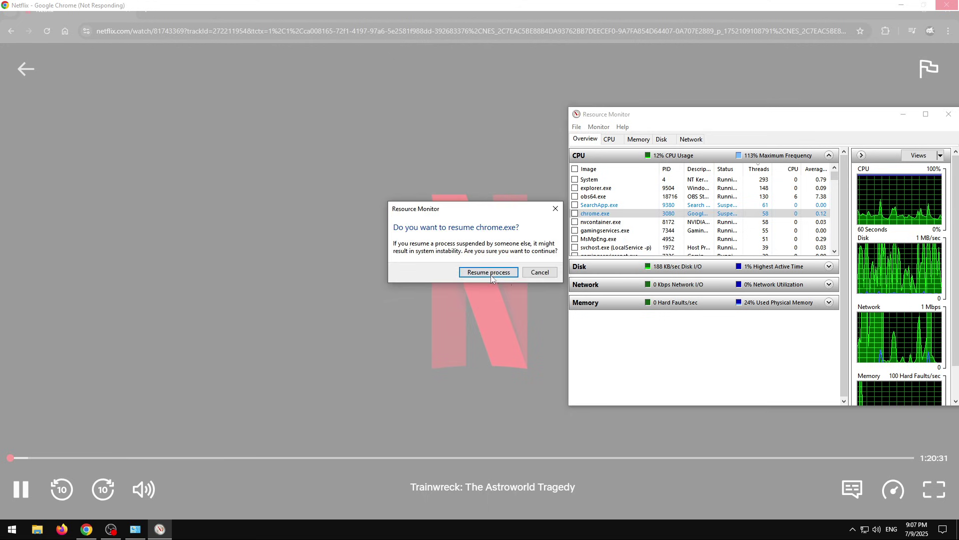
left_click(488, 273)
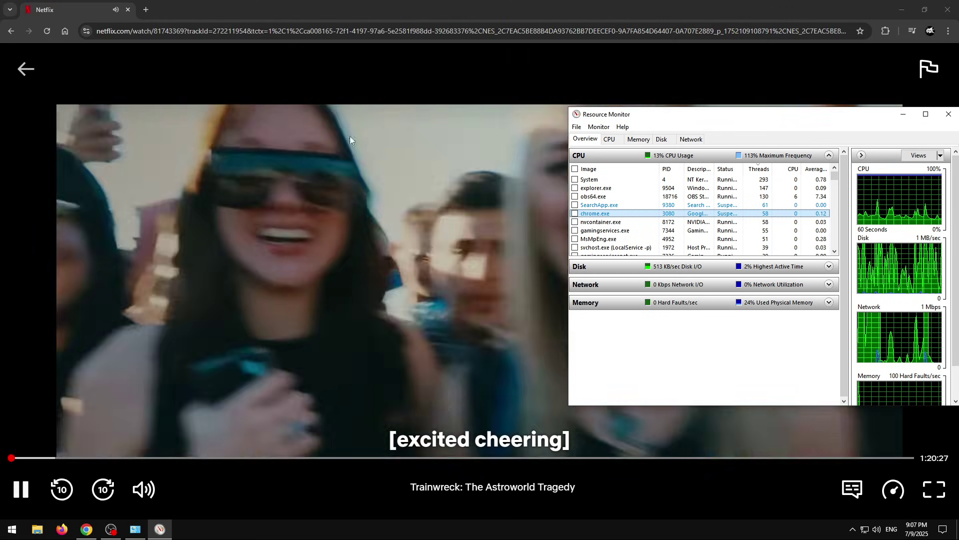
- Clear Resource Monitor off the video, skip ahead twice through the documentary and pause it with 27:41 remaining
left_click_drag(649, 114, 581, 136)
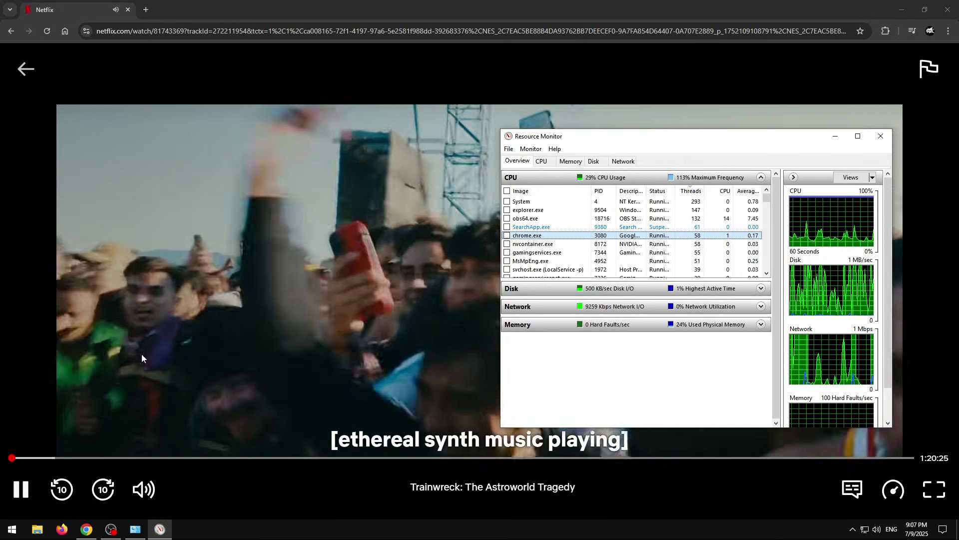
key("super+Down")
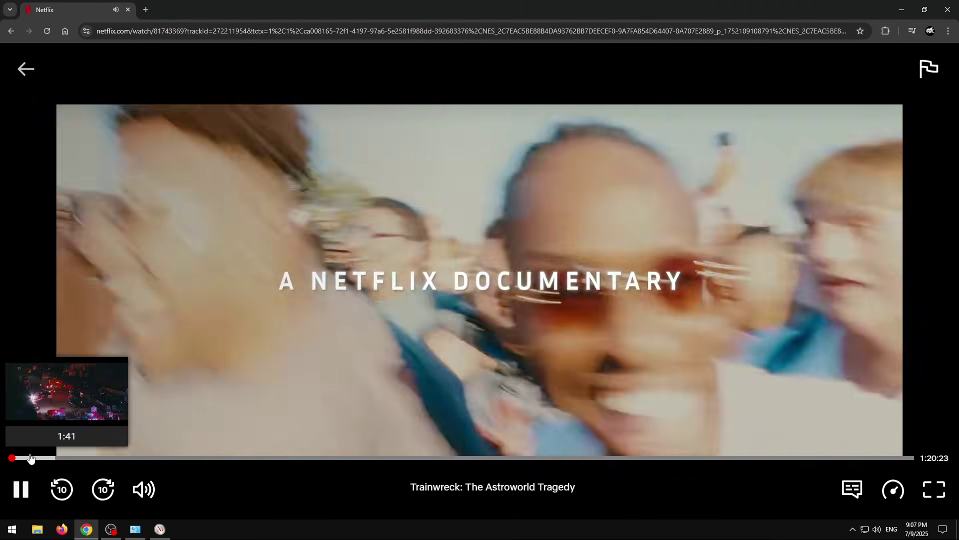
left_click_drag(30, 458, 358, 458)
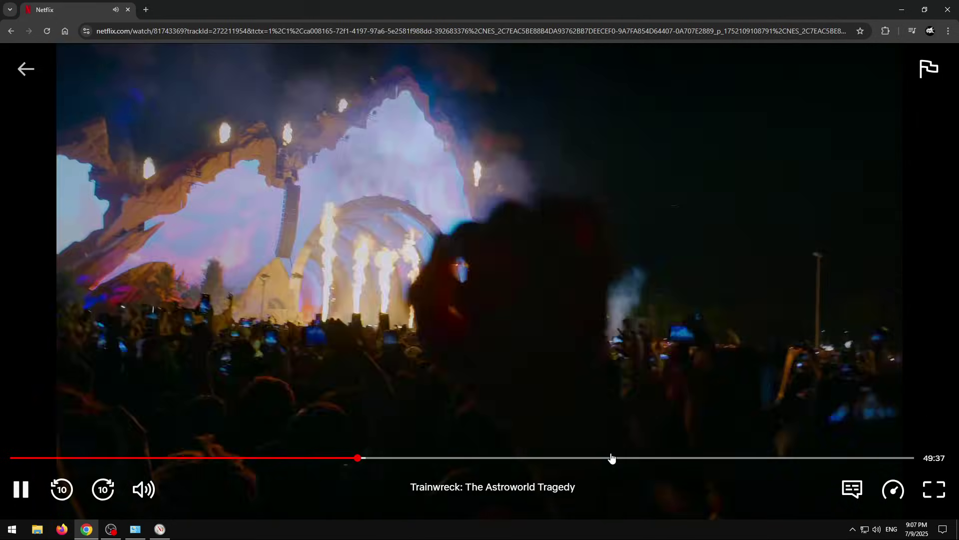
left_click(610, 456)
left_click(234, 265)
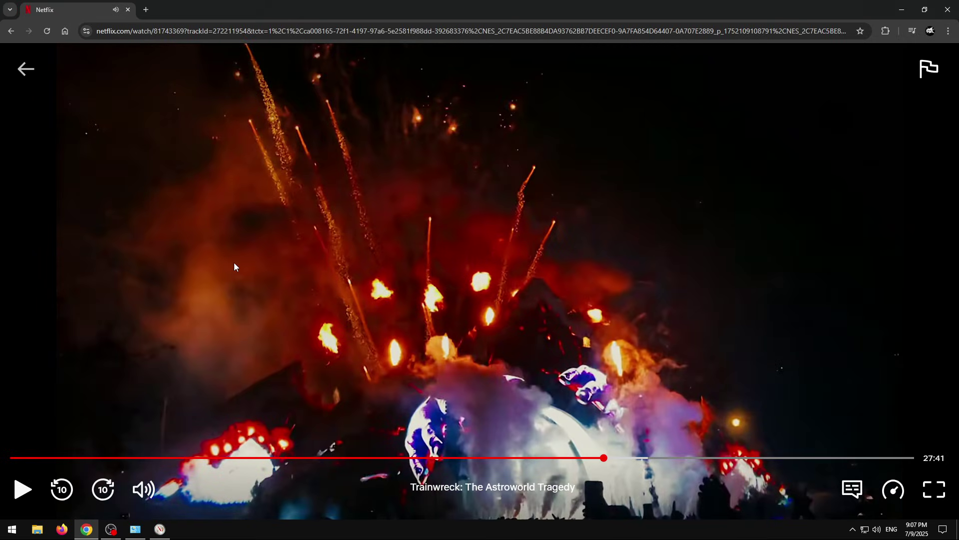
- Bring Resource Monitor back up and close it, along with the Network Connections window
key("alt+Tab")
key("super+Down")
left_click(160, 529)
left_click_drag(610, 136, 502, 148)
left_click(773, 147)
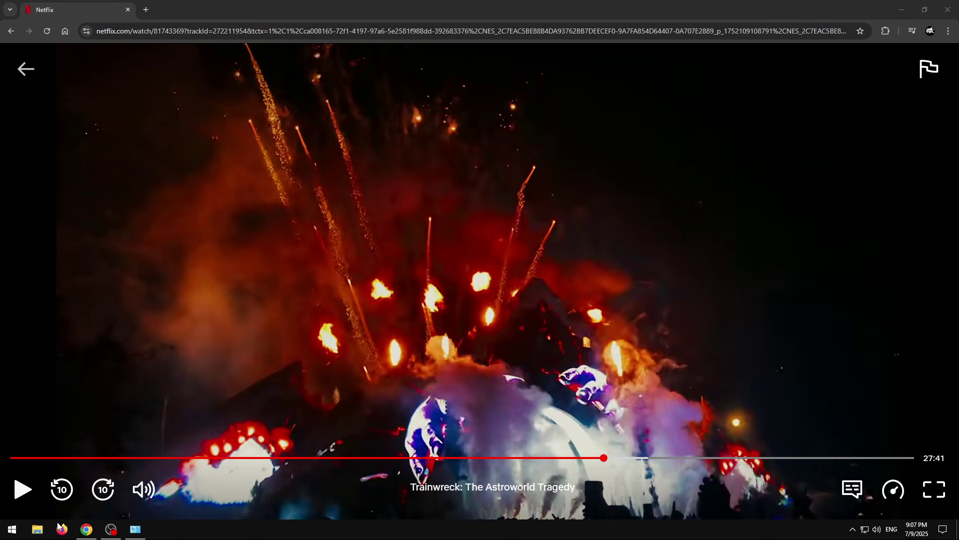
mouse_move(137, 534)
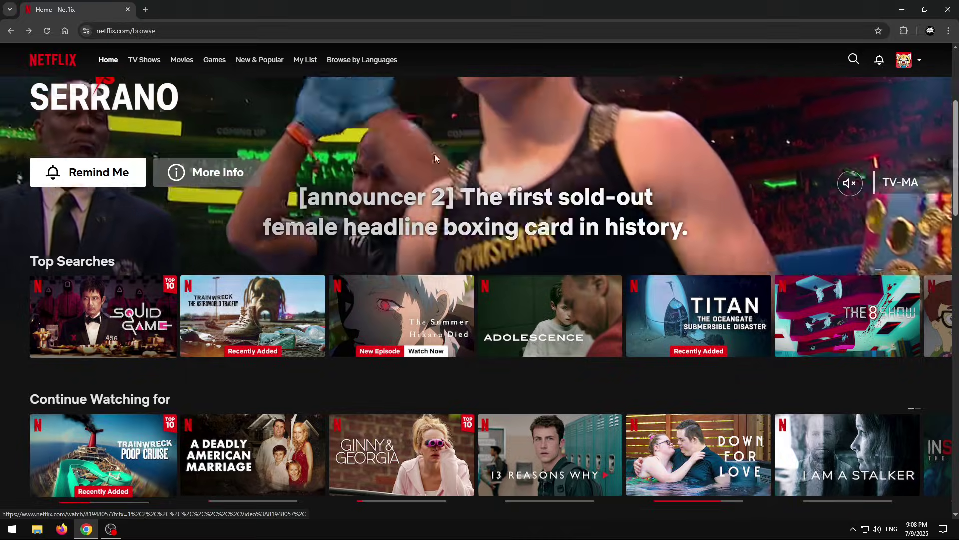
- Start playing a title from the Top Searches row on the Netflix home page
scroll(695, 227, "down", 1)
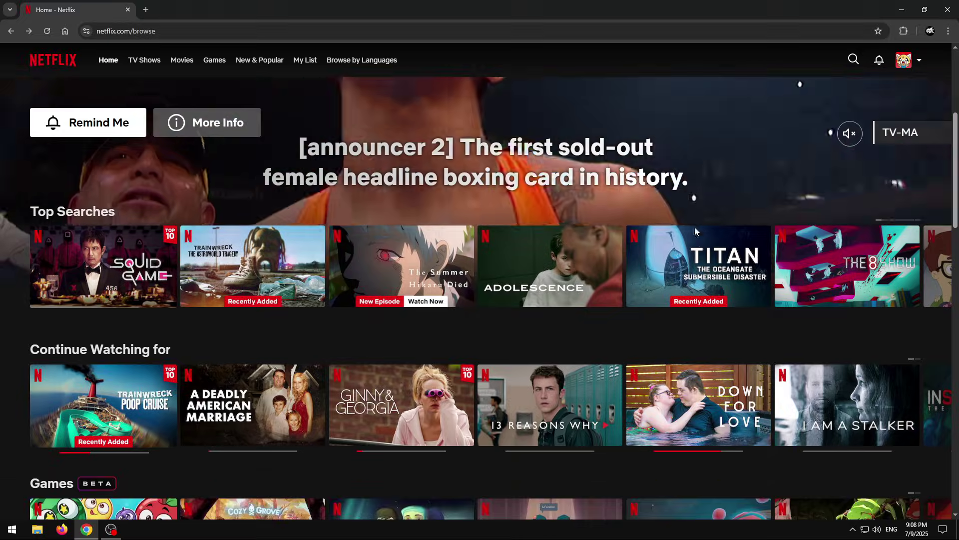
scroll(370, 299, "up", 1)
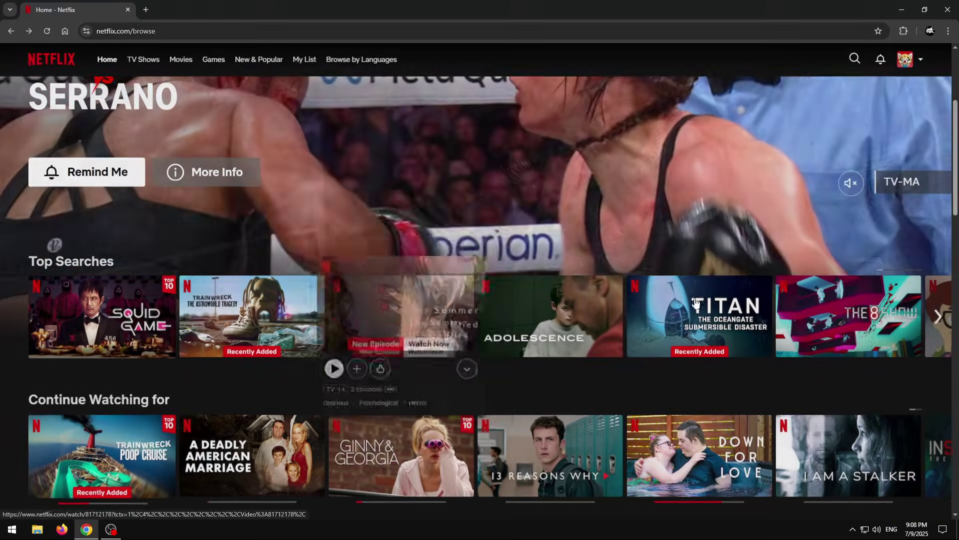
left_click(370, 302)
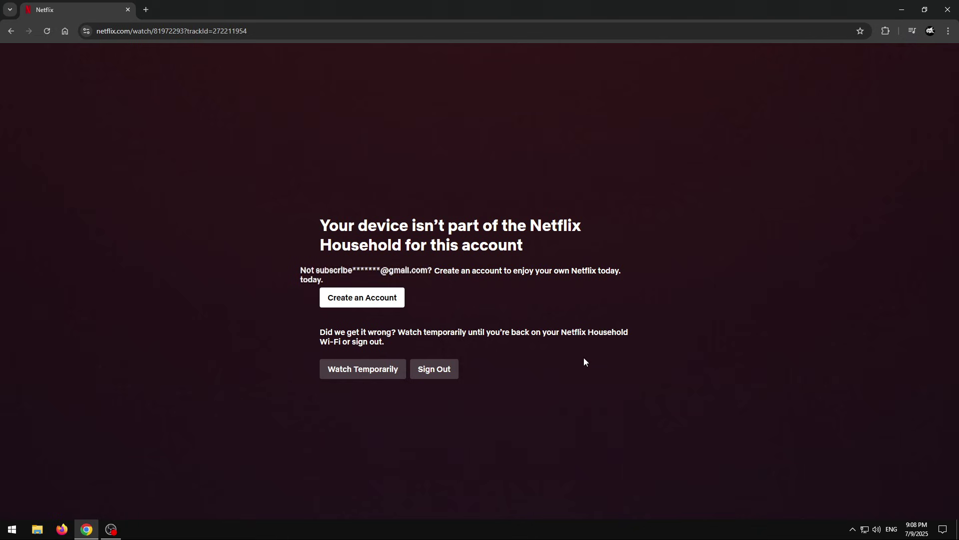
- Inspect the Household notice page and delete the notice's dialog element and both nf-modal interstitial-full-screen containers from the markup
right_click(276, 127)
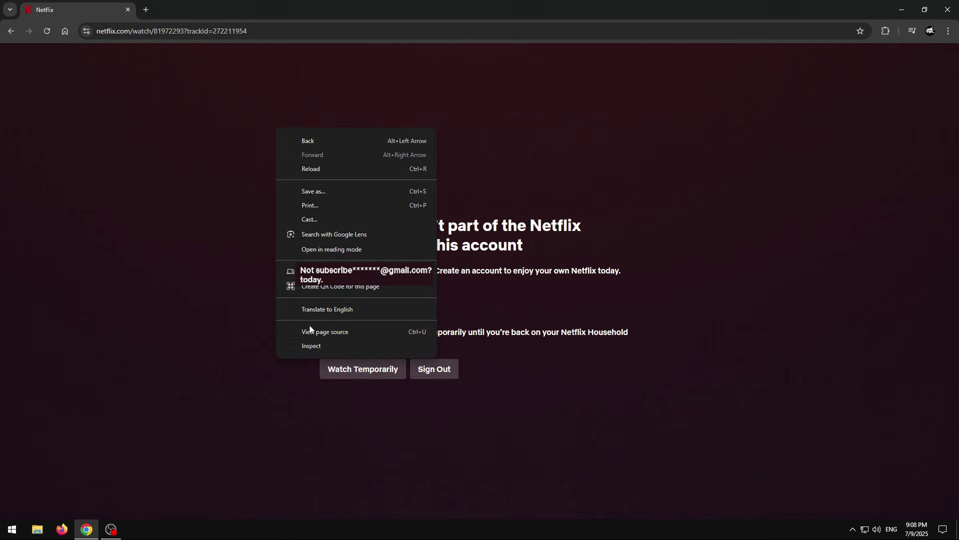
left_click(286, 347)
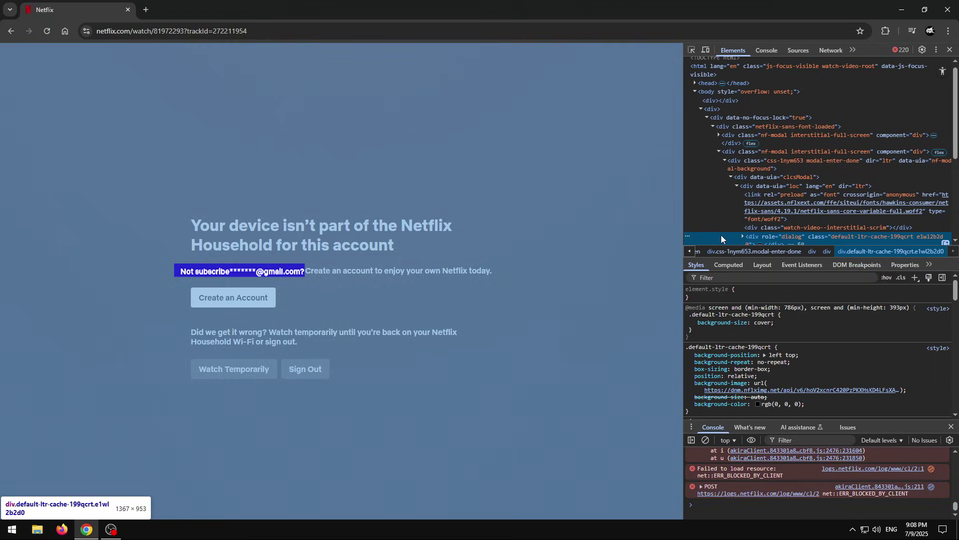
key("Delete")
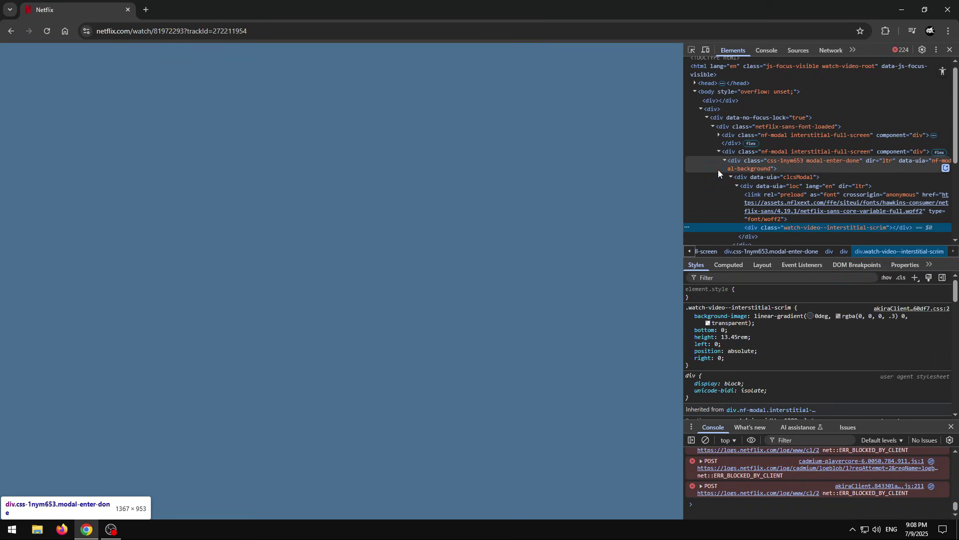
left_click(709, 153)
key("Delete")
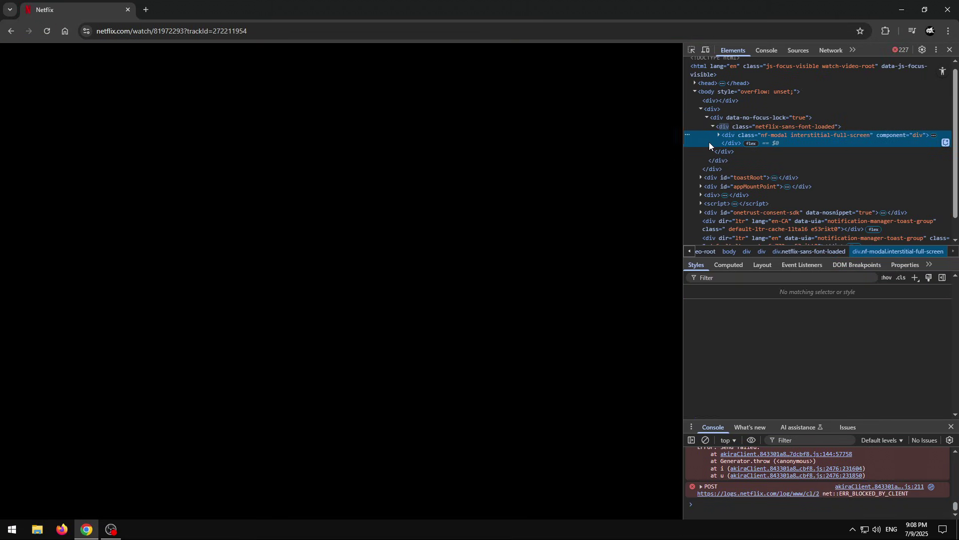
key("Delete")
key("F12")
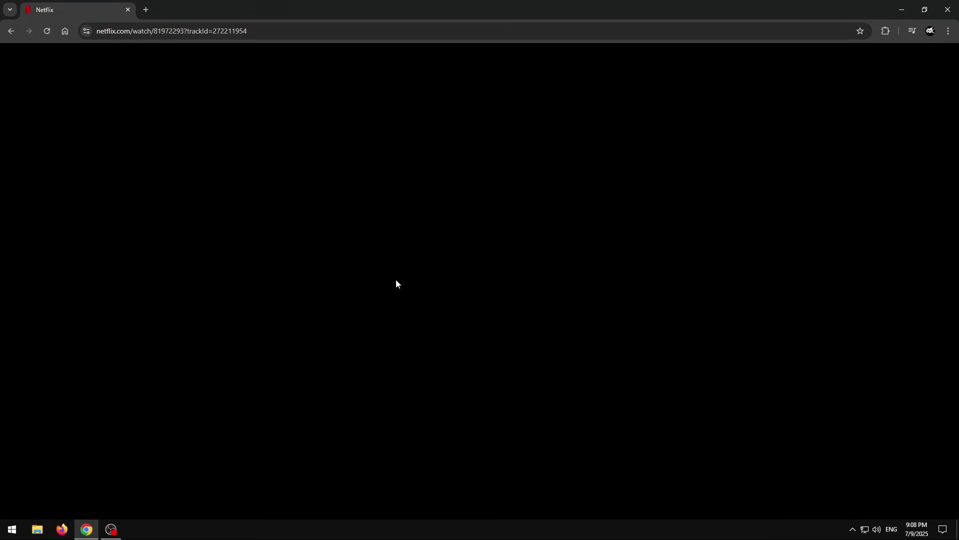
key("f")
key("Escape")
- In the developer console, run let video = document.querySelector("video") followed by video.play() to start playback
key("F12")
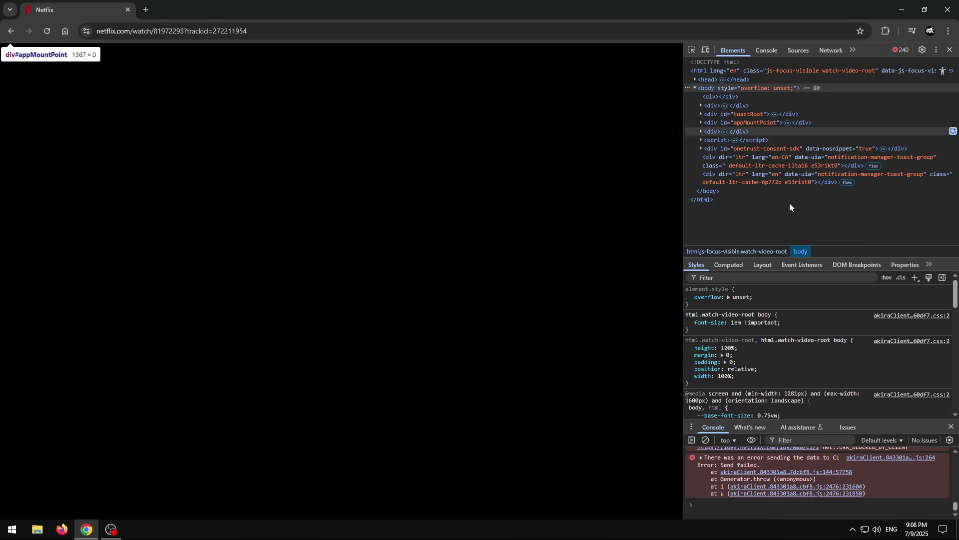
left_click(770, 50)
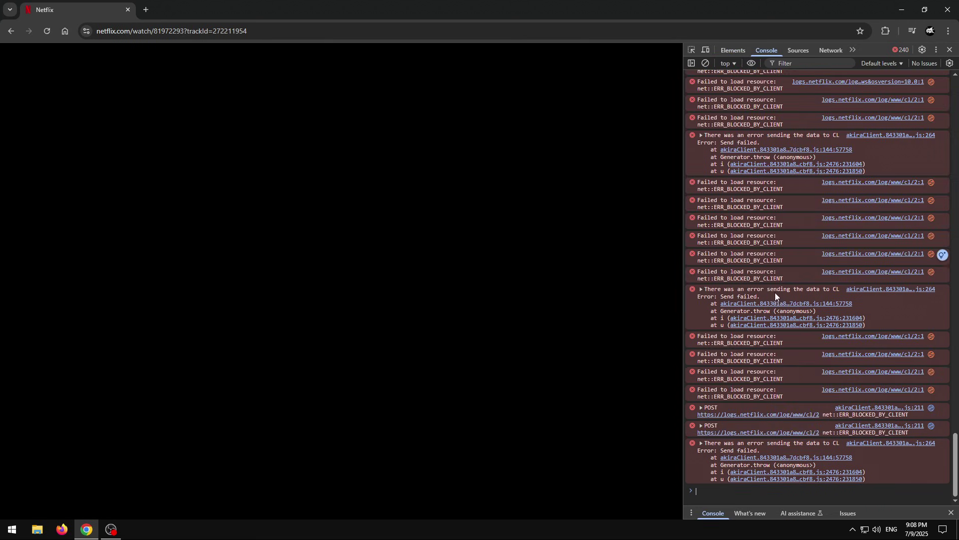
left_click(712, 491)
type("let video = document.querySe")
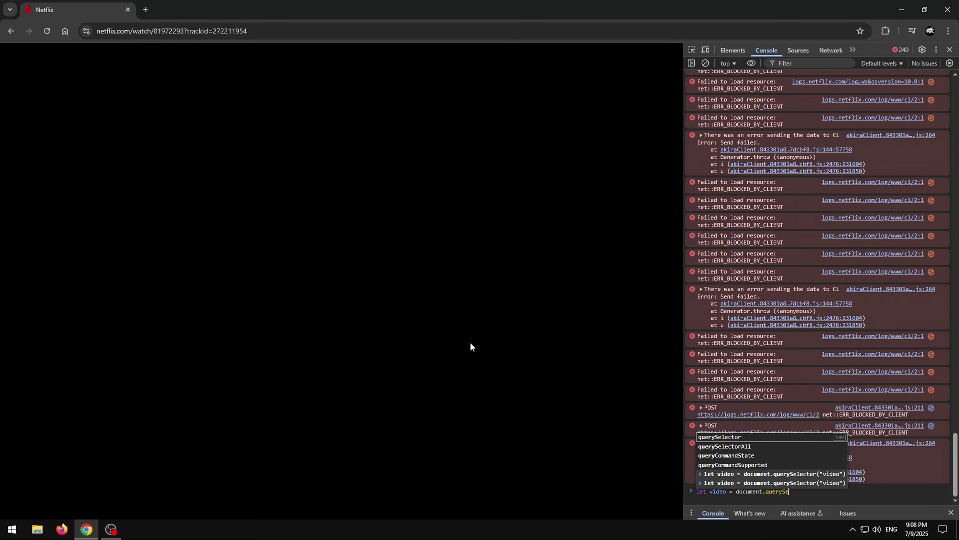
type("lector(\"")
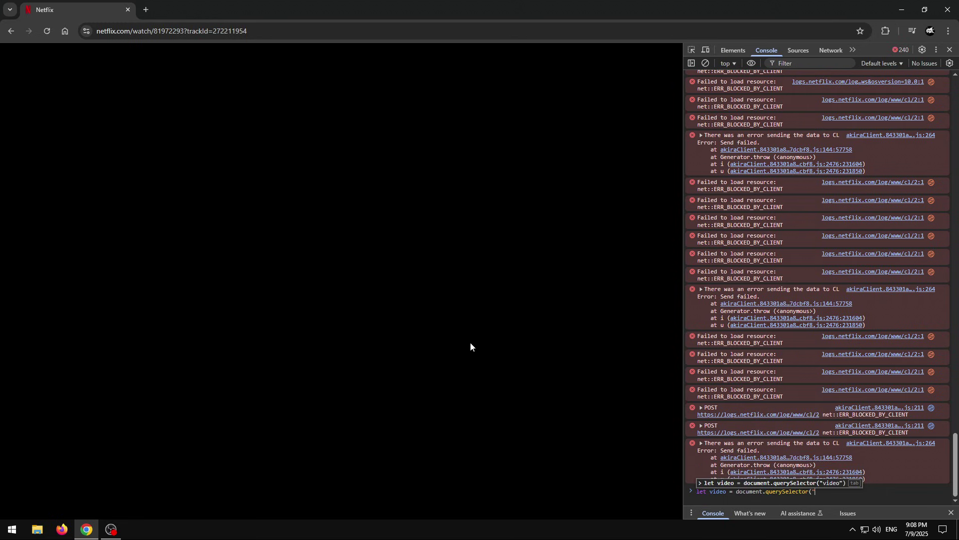
type("video")
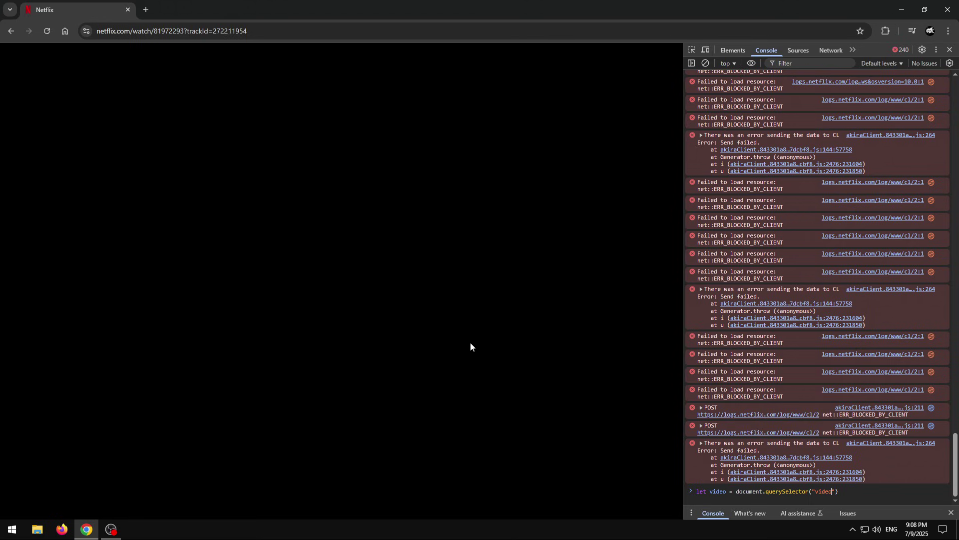
type("\")")
key("Return")
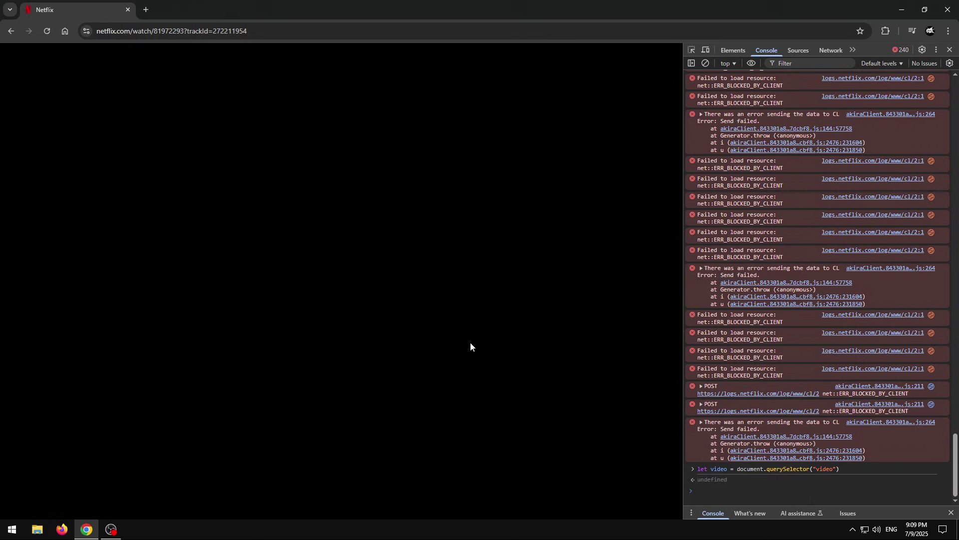
type("video.play()")
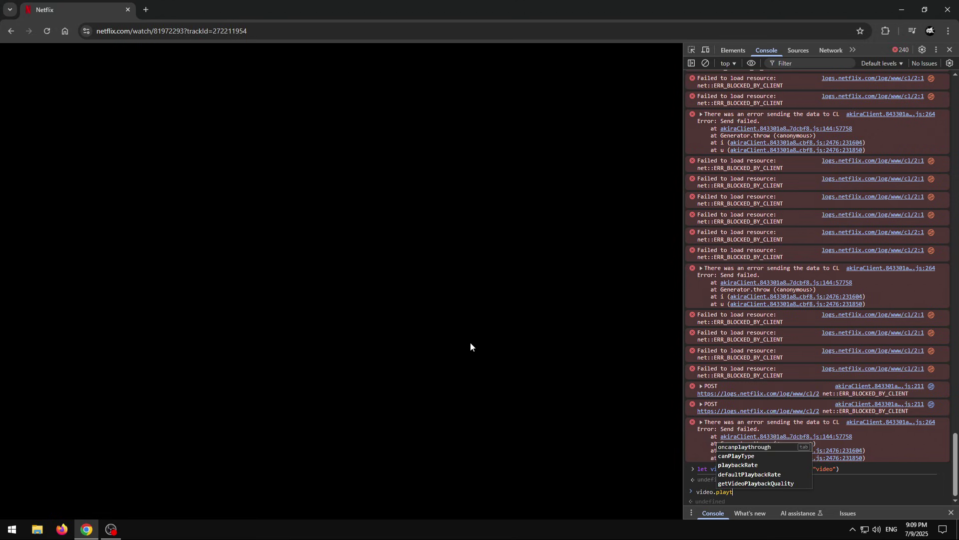
key("Return")
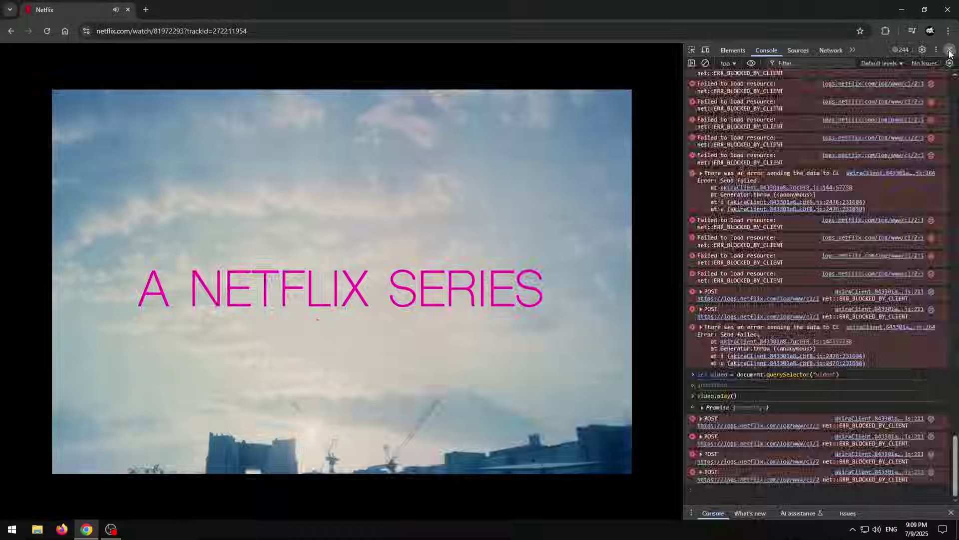
- Close the developer tools and switch the playing video to full screen
left_click(950, 49)
double_click(413, 219)
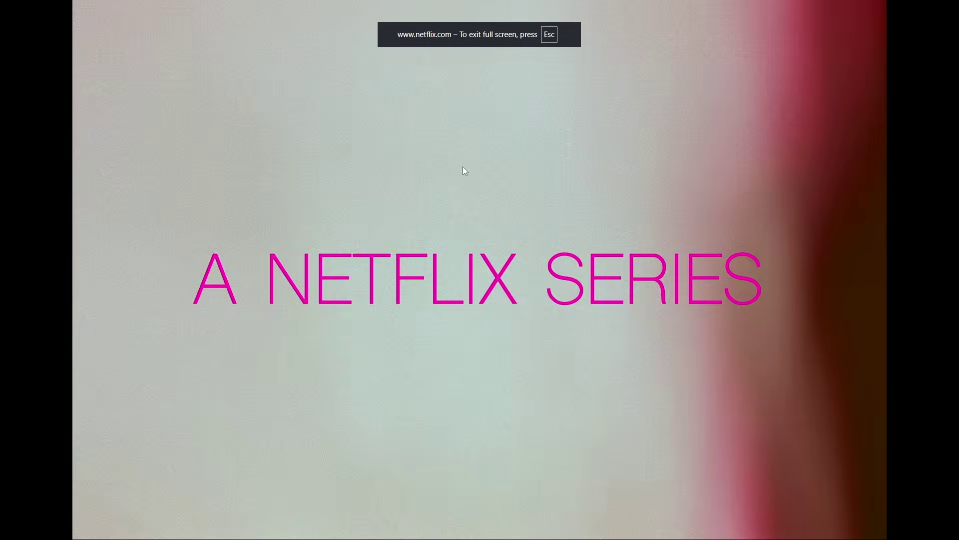